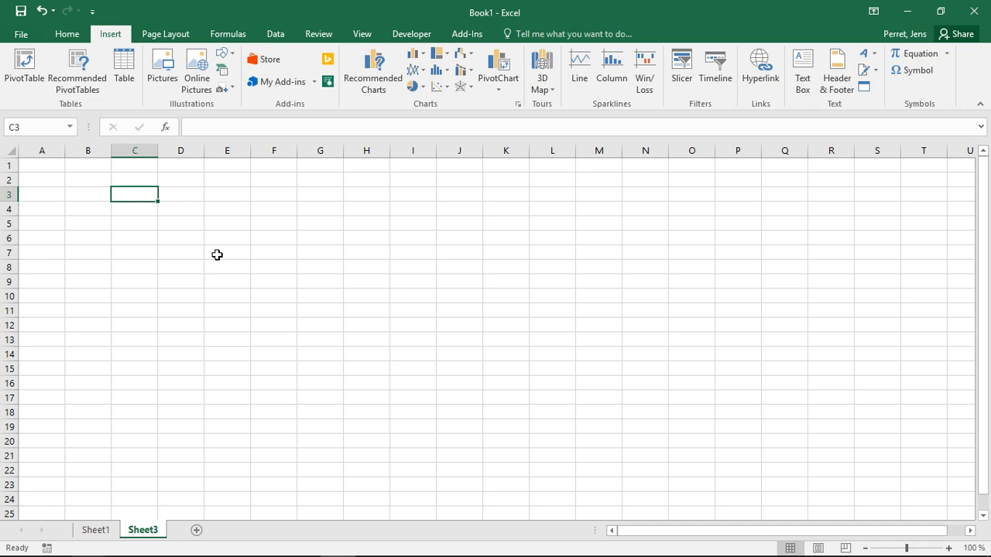
Step: Enter the value 1.5 in cell C3 and label it Mean in cell B3
text(1.5l)
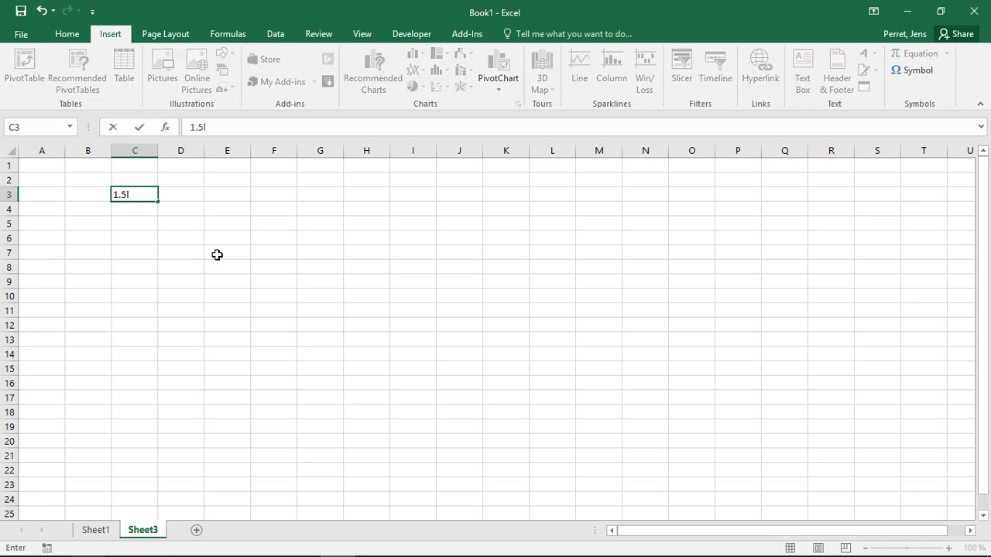
key(BackSpace)
key(Return)
key(Up)
key(Left)
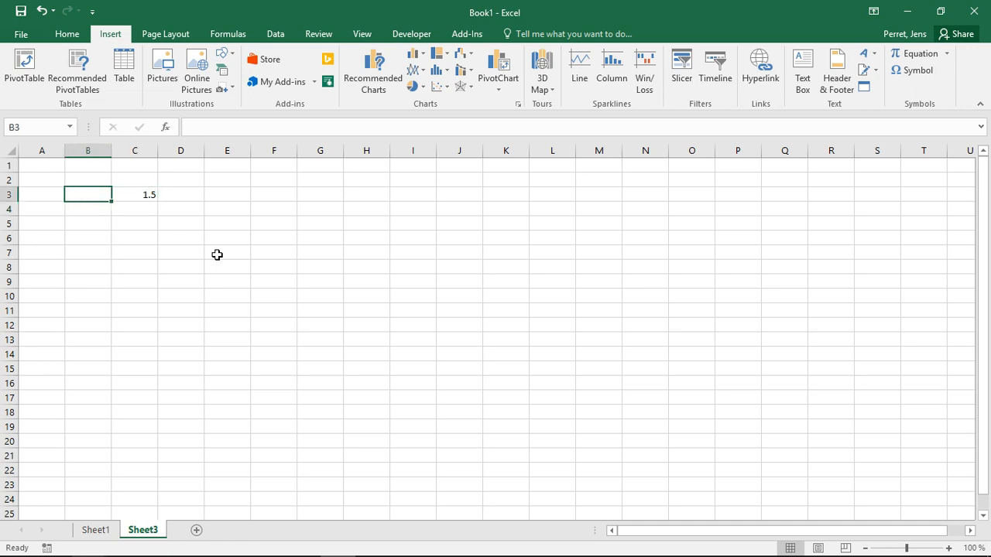
text(Mena)
key(BackSpace)
key(BackSpace)
text(an)
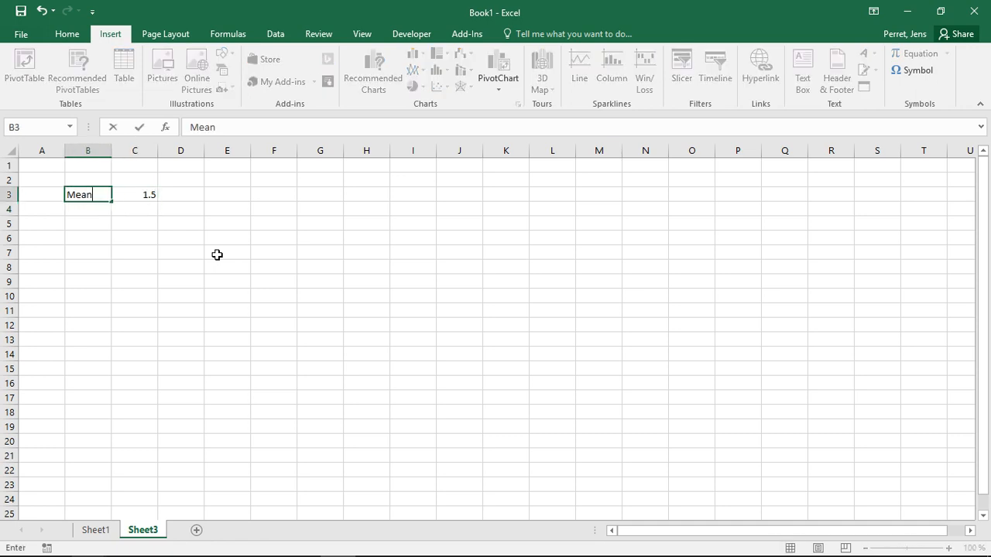
key(Return)
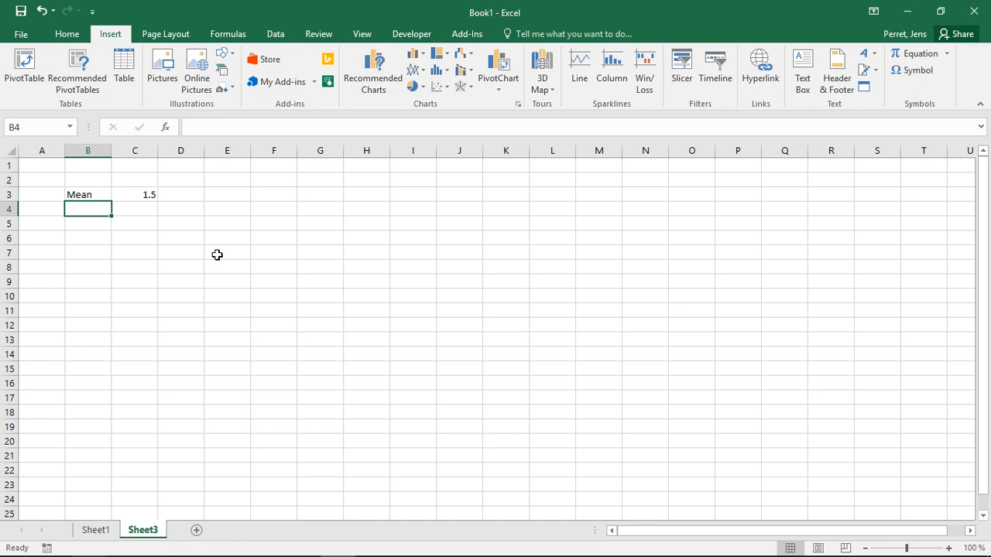
Step: Label cell B4 as SD and enter 0.02 beside it in cell C4
text(S)
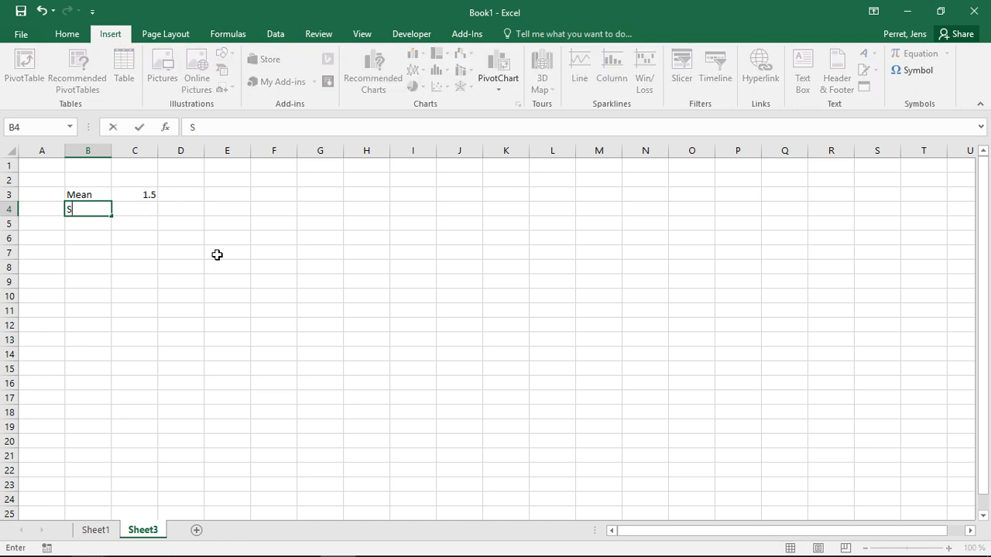
text(D)
key(Return)
key(Right)
key(Up)
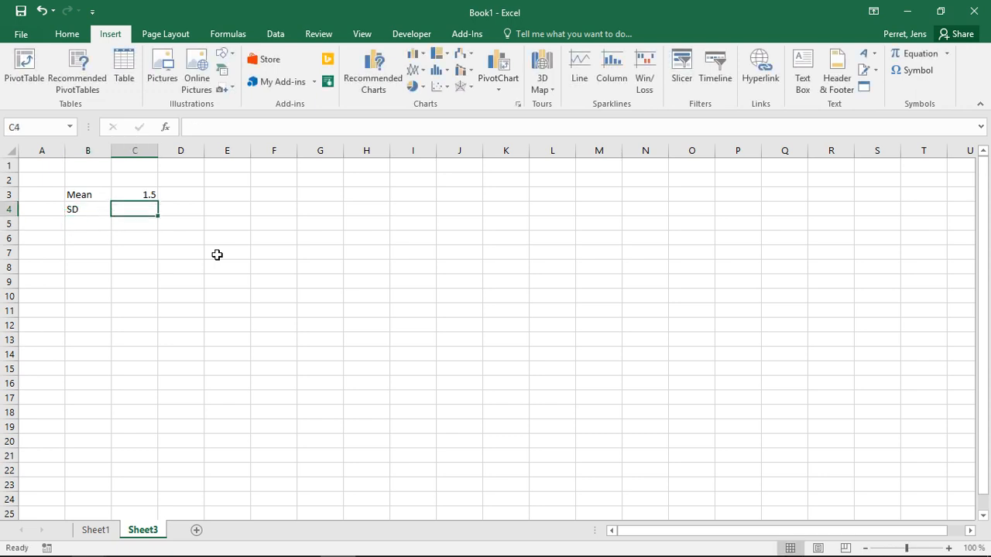
text(0.0)
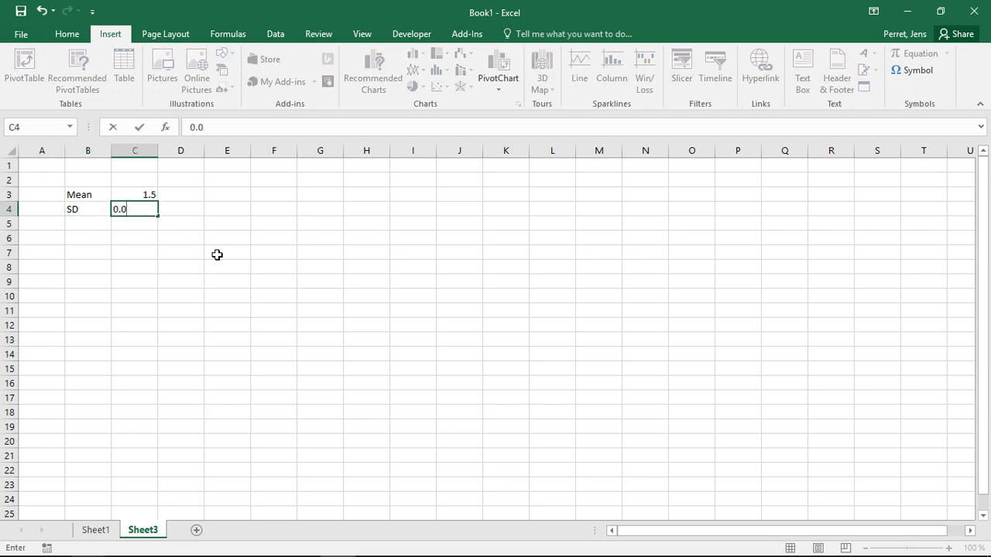
text(2)
key(Return)
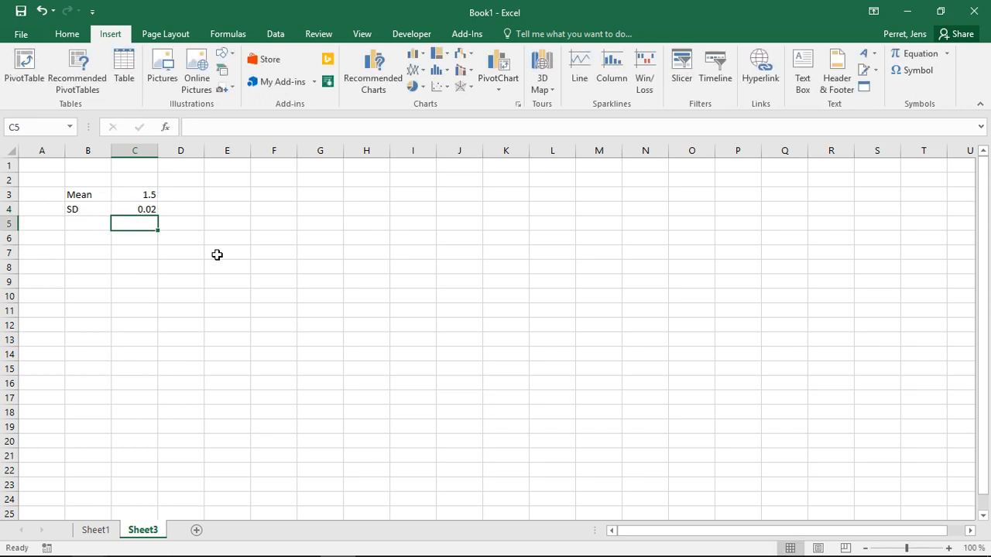
Step: Enter the probability label P(X<=1.45) in cell B6, leaving row 5 empty
key(Left)
key(Down)
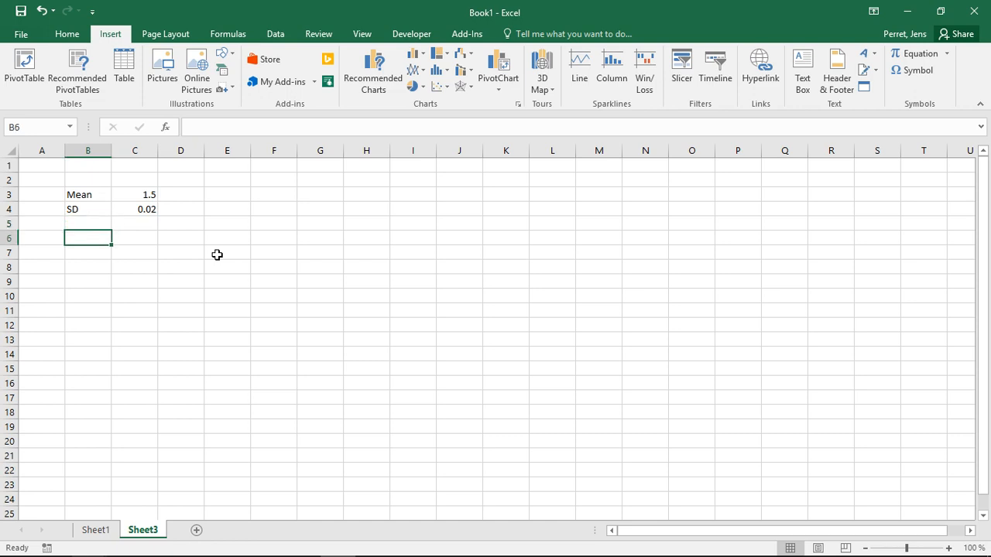
text(P()
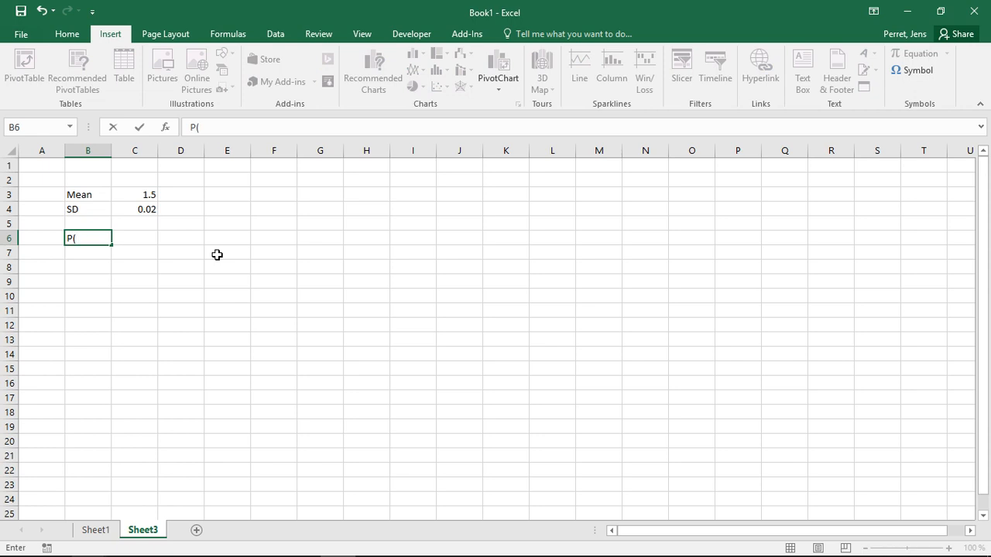
text(X)
text(Y)
key(BackSpace)
text(<)
text(=)
text(1,)
text(45)
text())
key(BackSpace)
key(BackSpace)
key(BackSpace)
key(BackSpace)
text(.45))
key(Return)
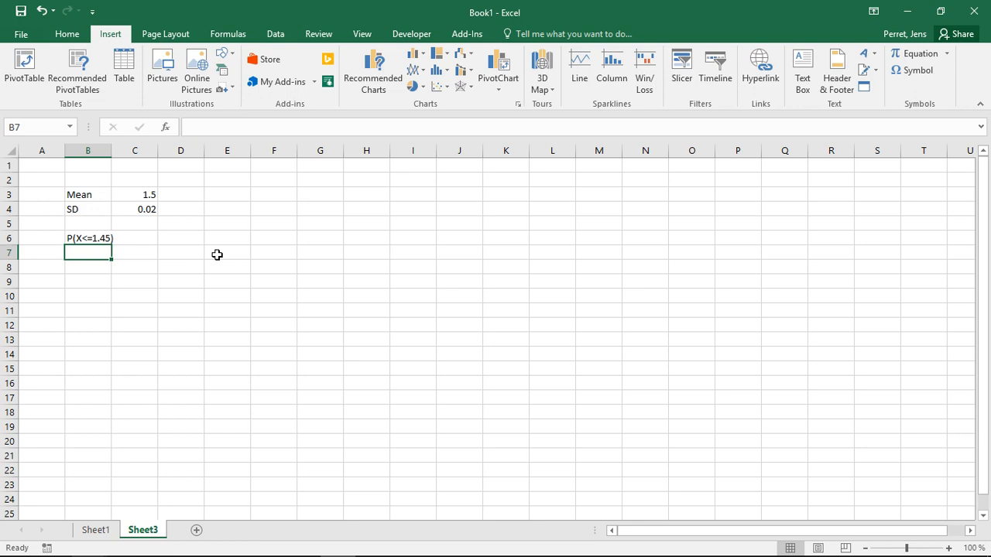
Step: Calculate the probability in cell D6 with the formula =NORM.dist(1.45;1.5;0.02;TRUE)
click(169, 234)
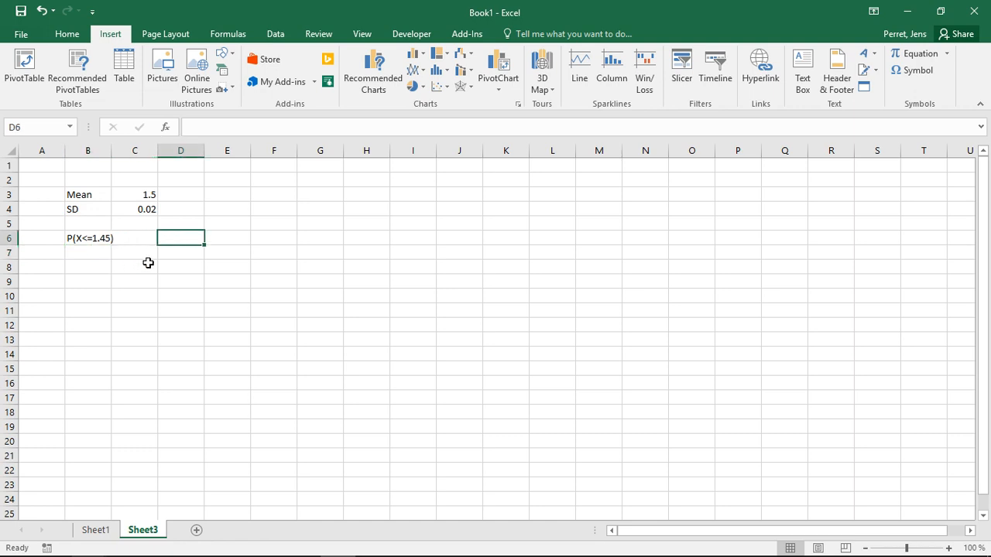
text(=NORM)
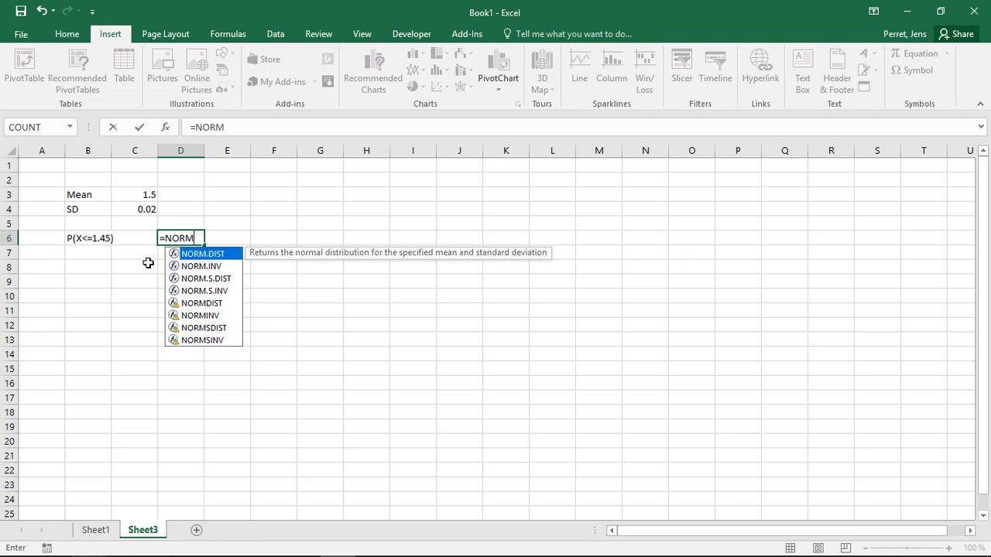
text(.dist()
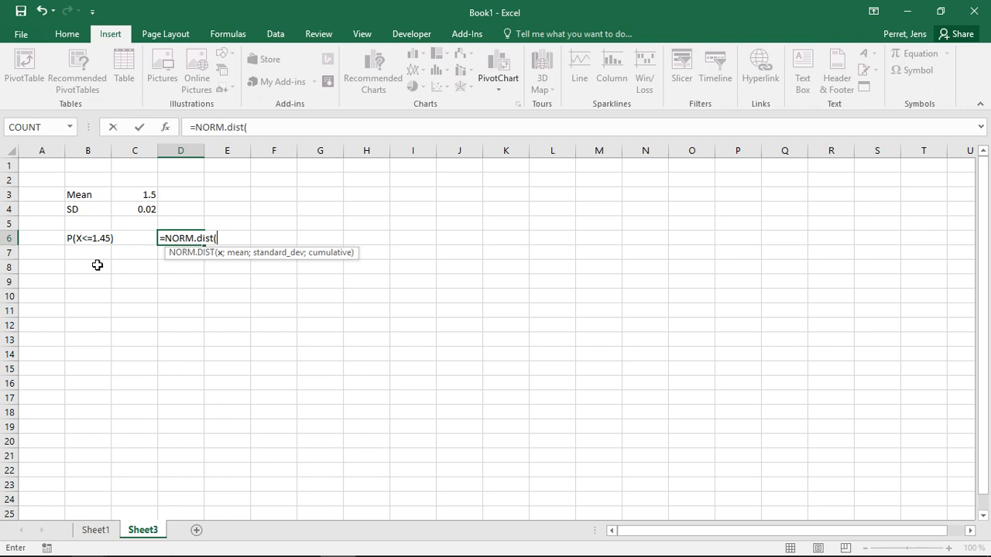
text(1.45;)
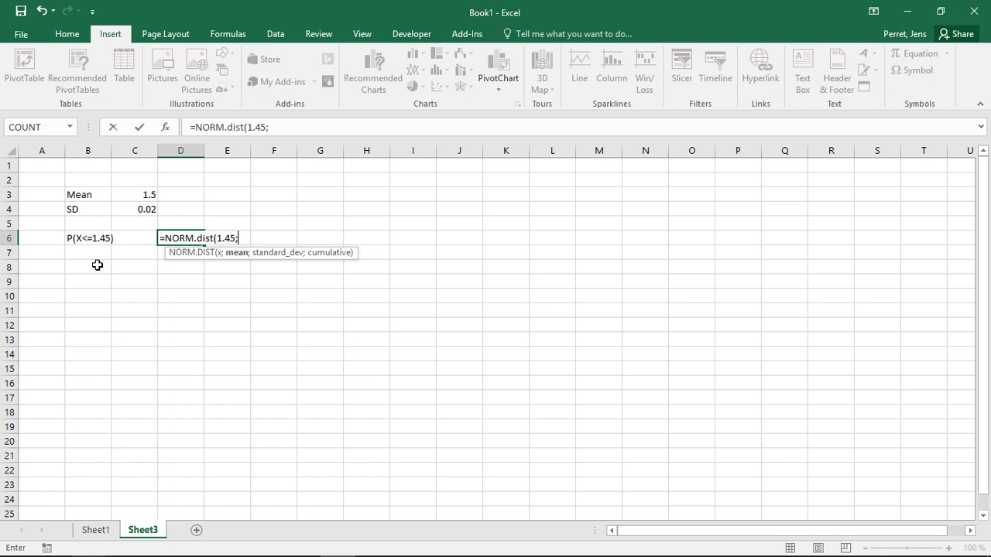
text(1.5;)
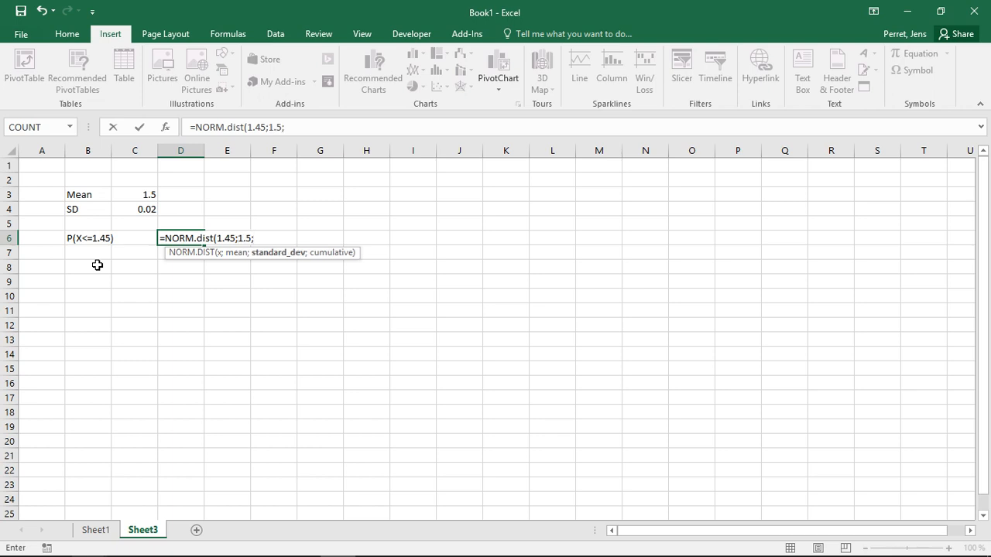
text(0.02;)
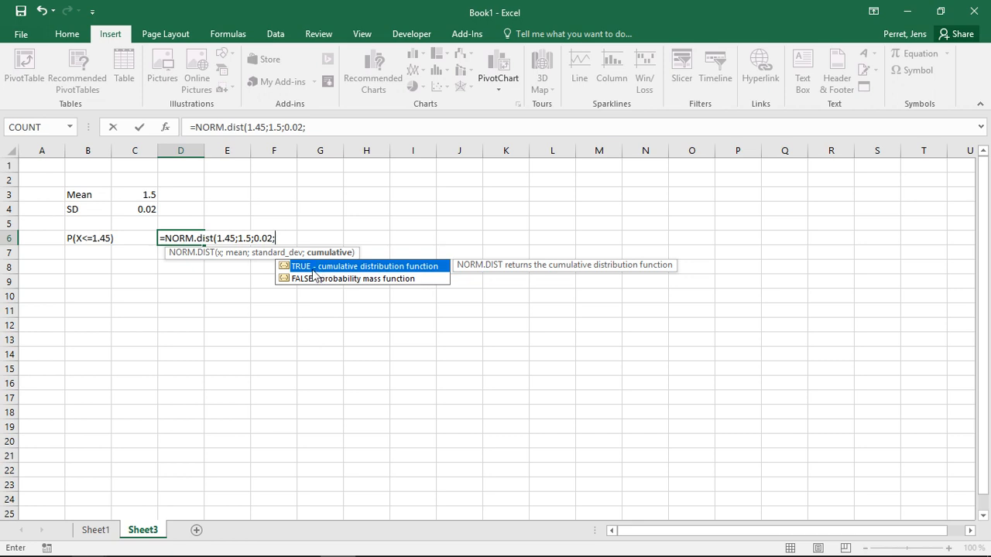
text(TRUE))
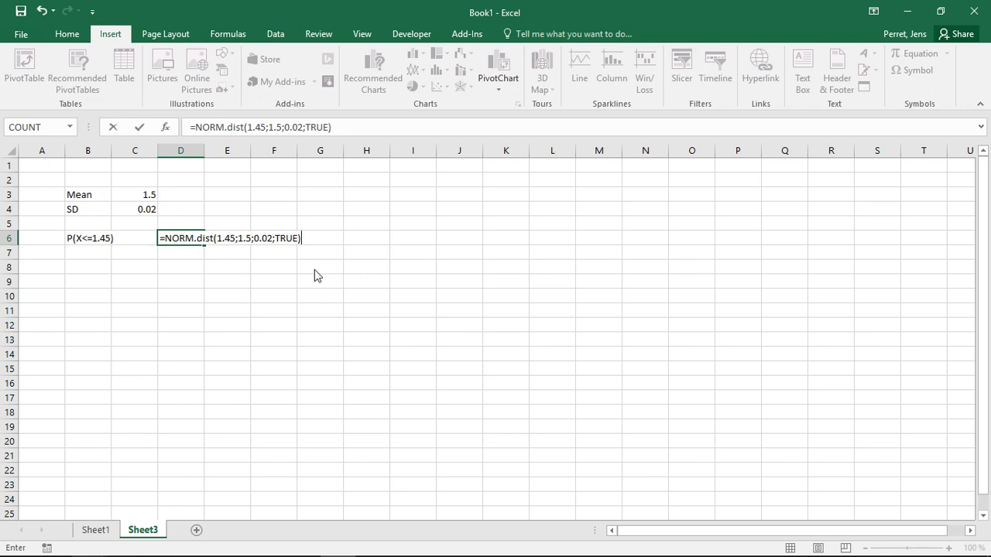
key(Return)
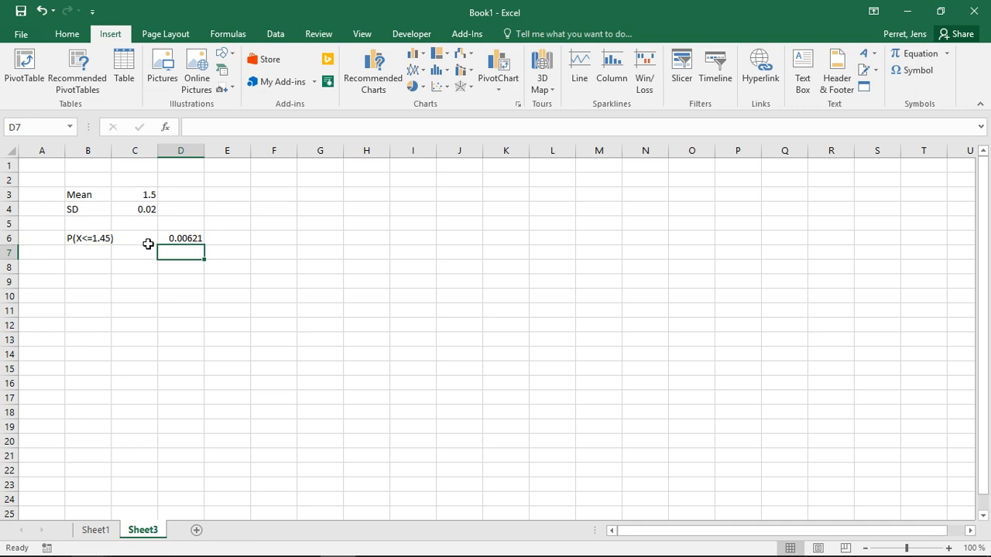
Step: Enter the label P(X>=1.45)= in cell B7, including the trailing equals sign
click(72, 249)
text(P)
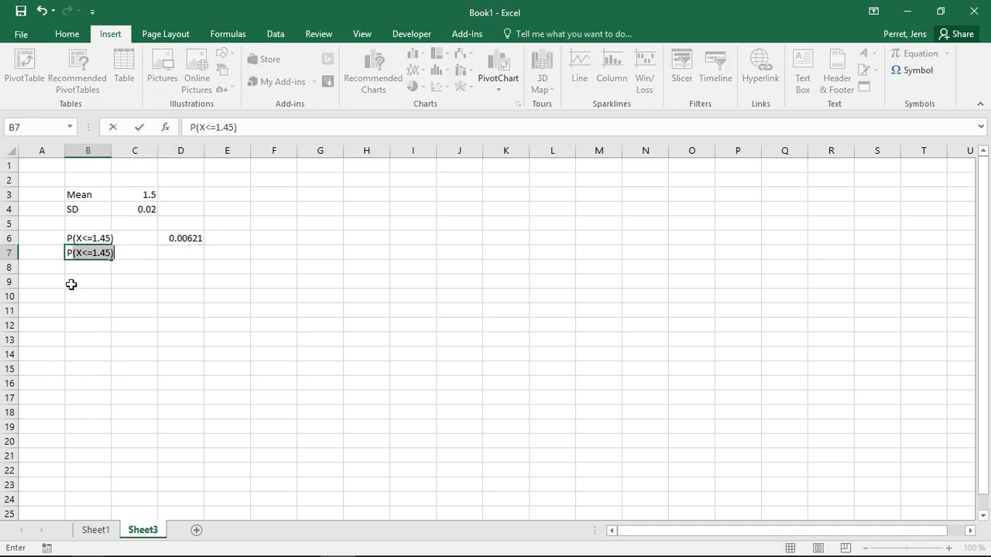
text((X>)
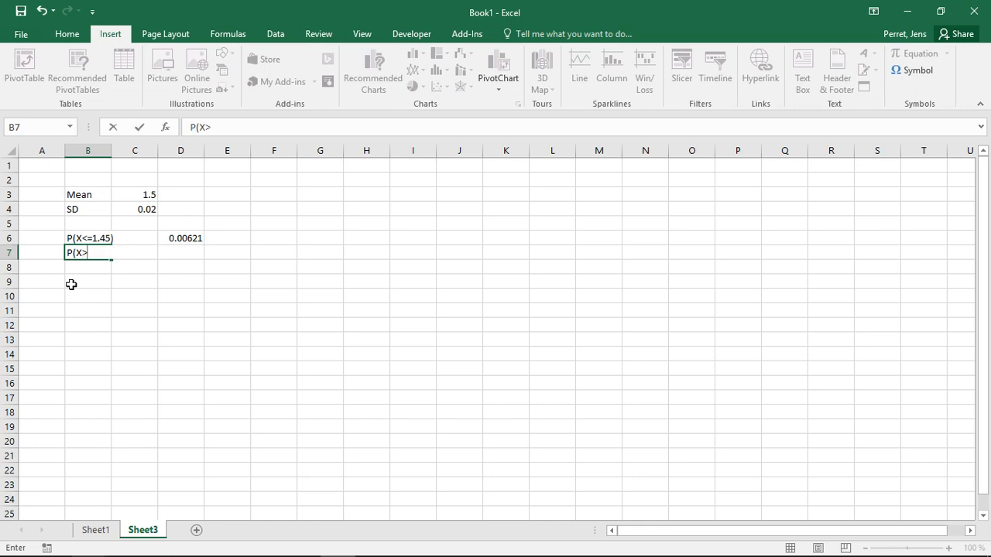
text(=1.4)
key(BackSpace)
text(.45))
key(Return)
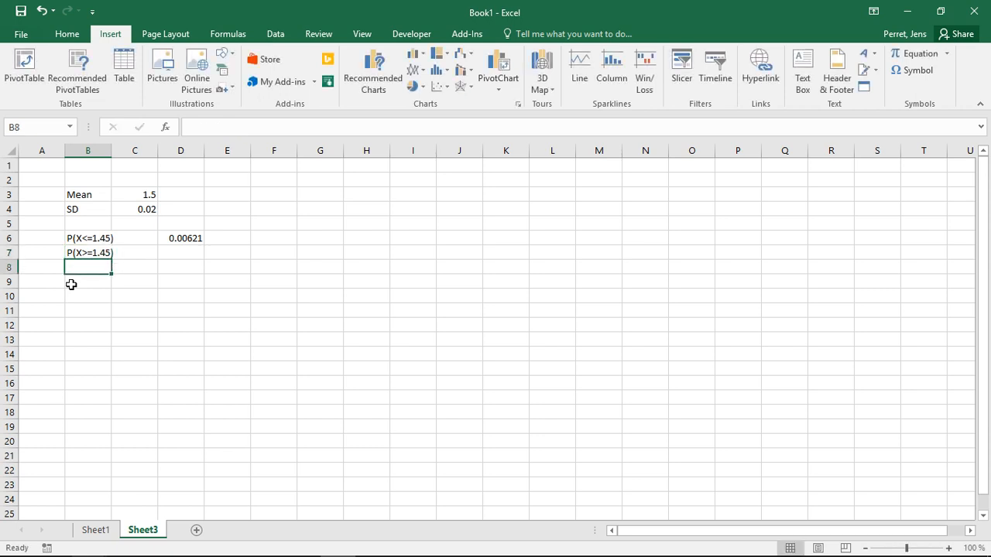
key(Up)
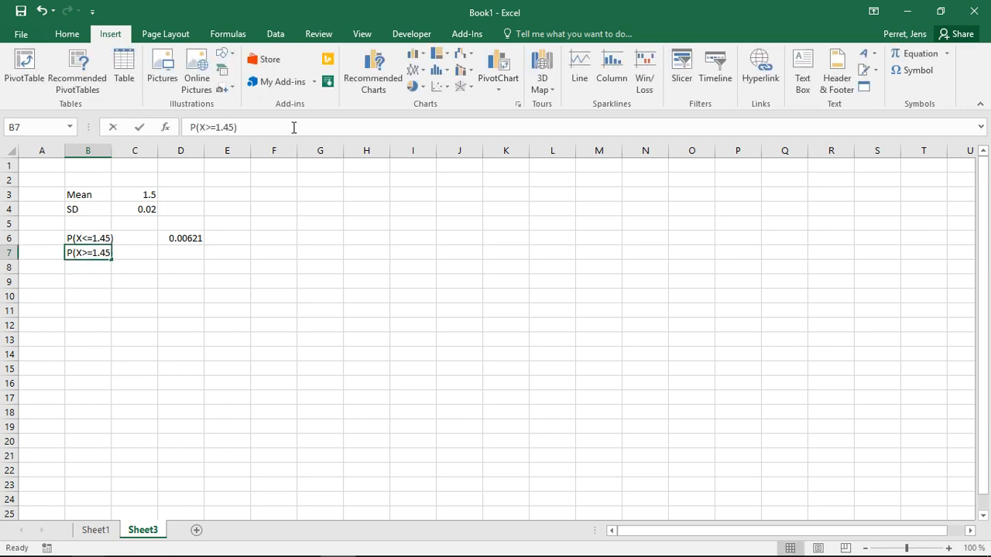
click(294, 127)
text(=)
key(Return)
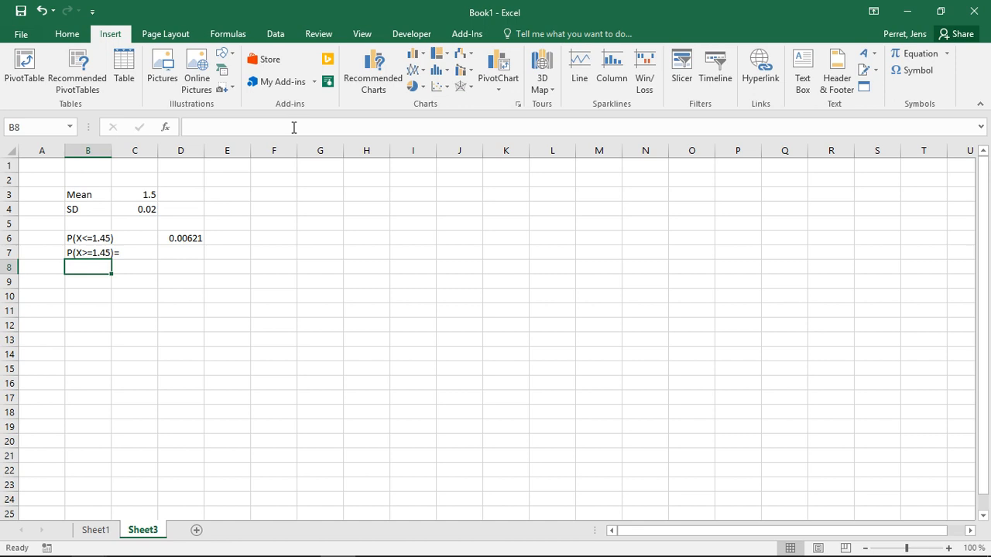
Step: Enter the complement expression 1-P(X<=1.45) as text in cell B8
text(1-P)
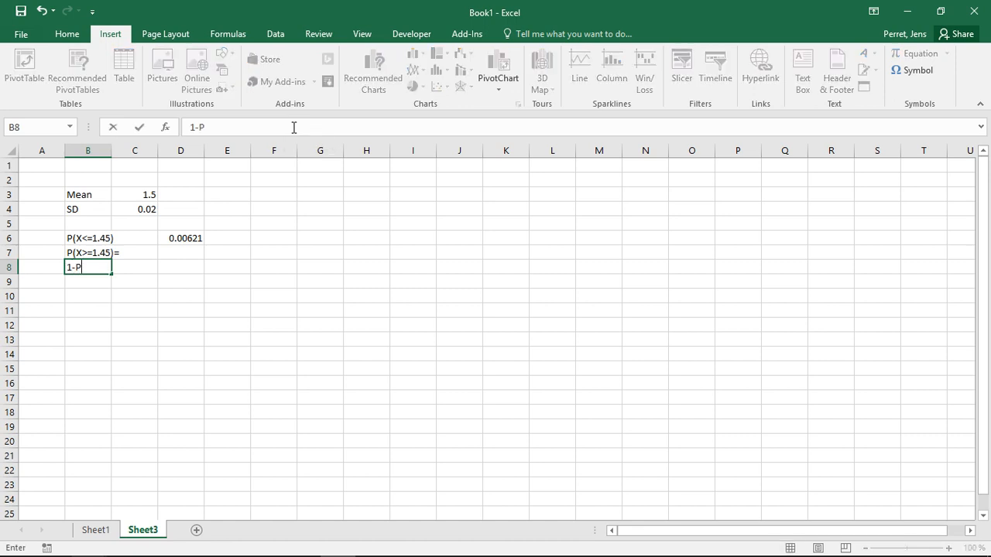
text((X<1.45))
key(Return)
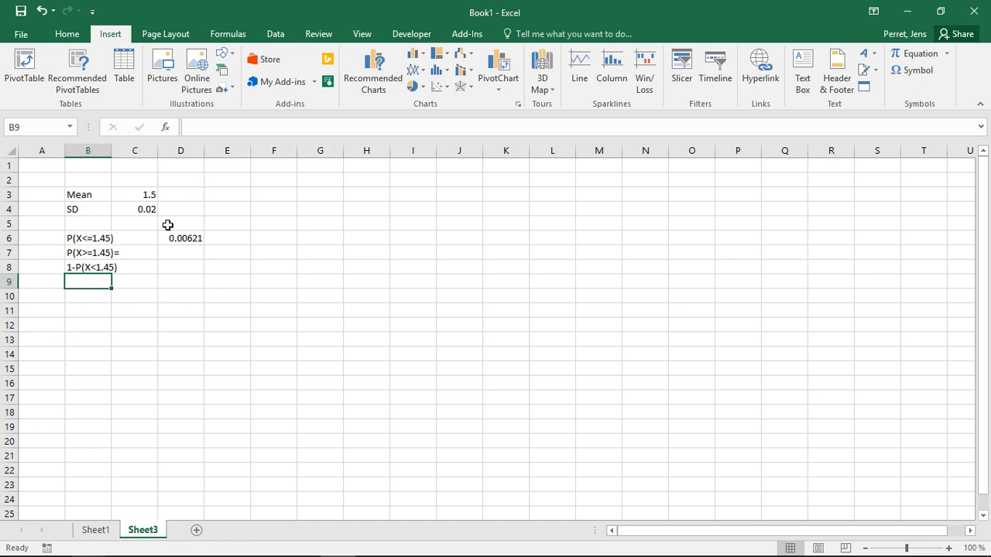
double_click(96, 268)
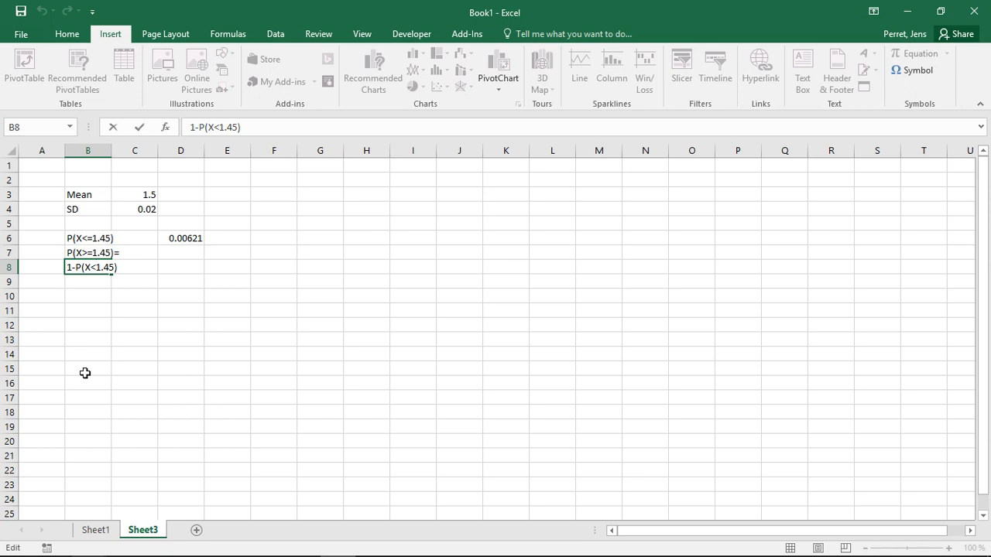
text(=)
key(Return)
Step: Calculate the complement probability in cell D8 with the formula =1-norm.dist(1.45;1.5;0.02;TRUE)
key(Up)
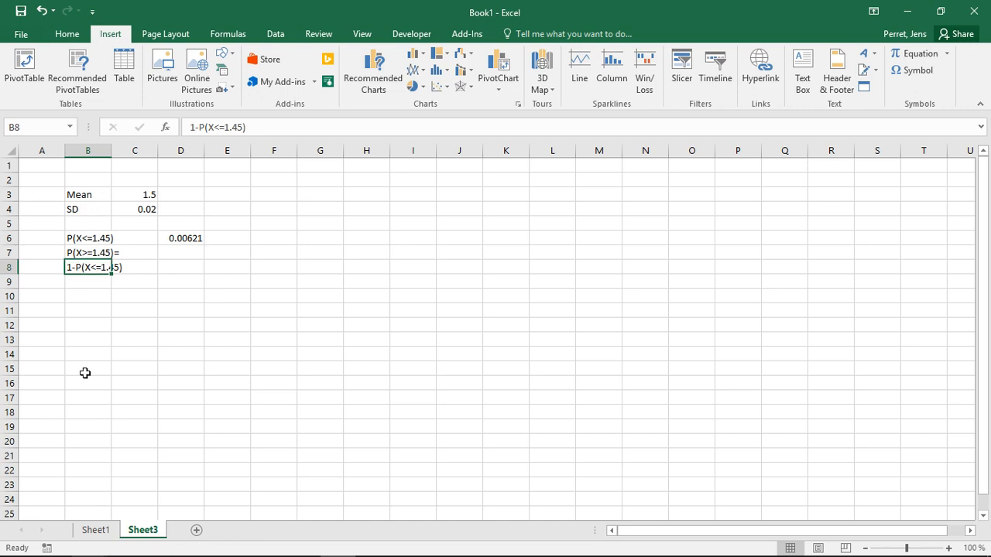
key(Right)
key(Right)
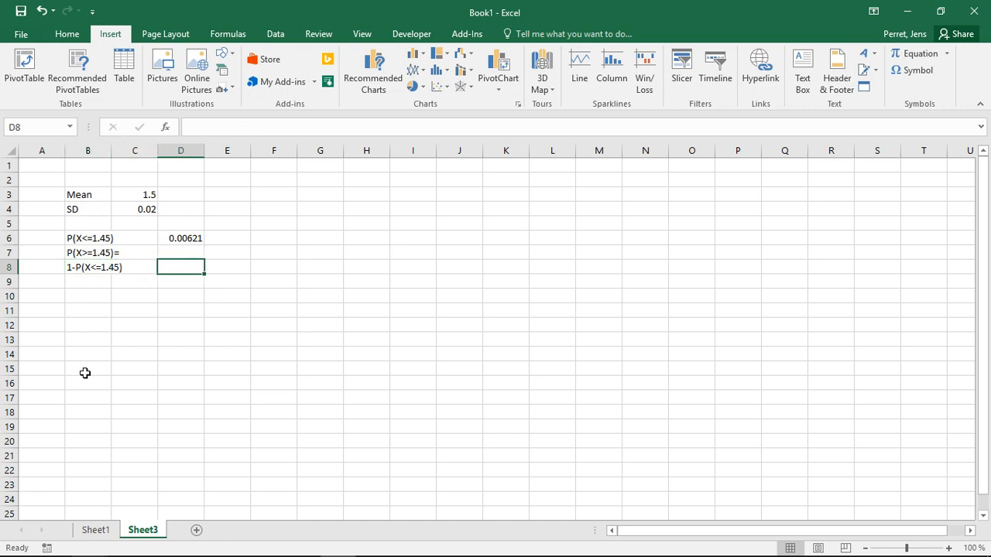
text(=)
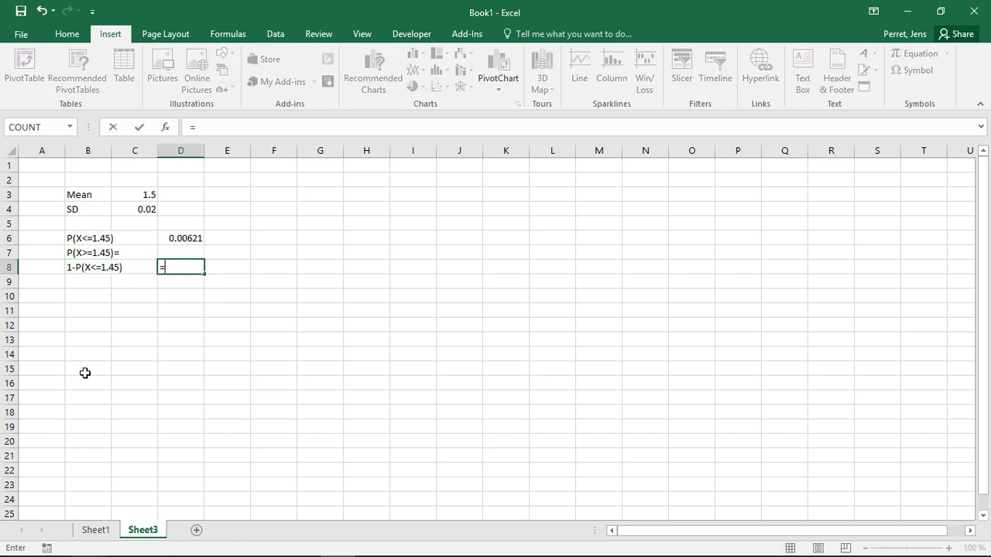
text(1-norm.di)
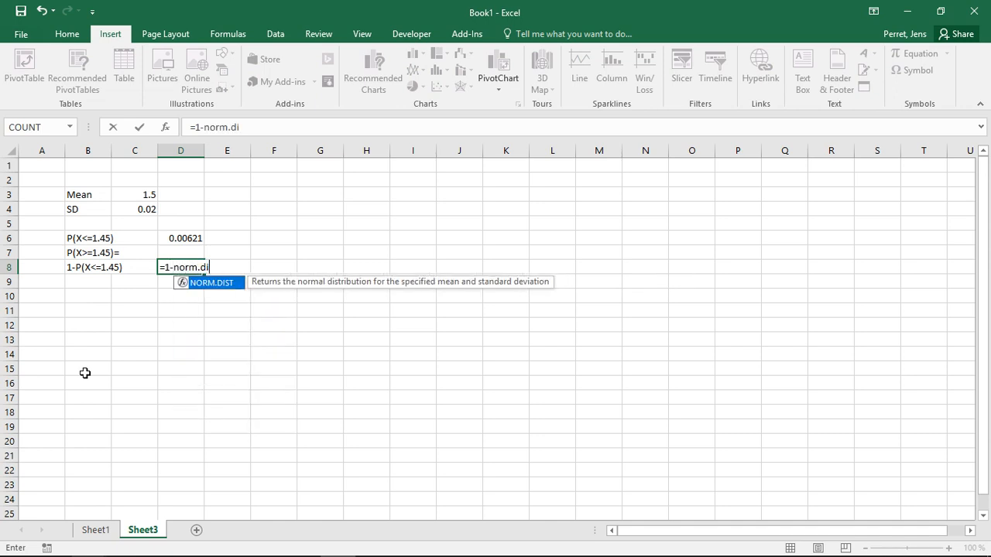
text(st()
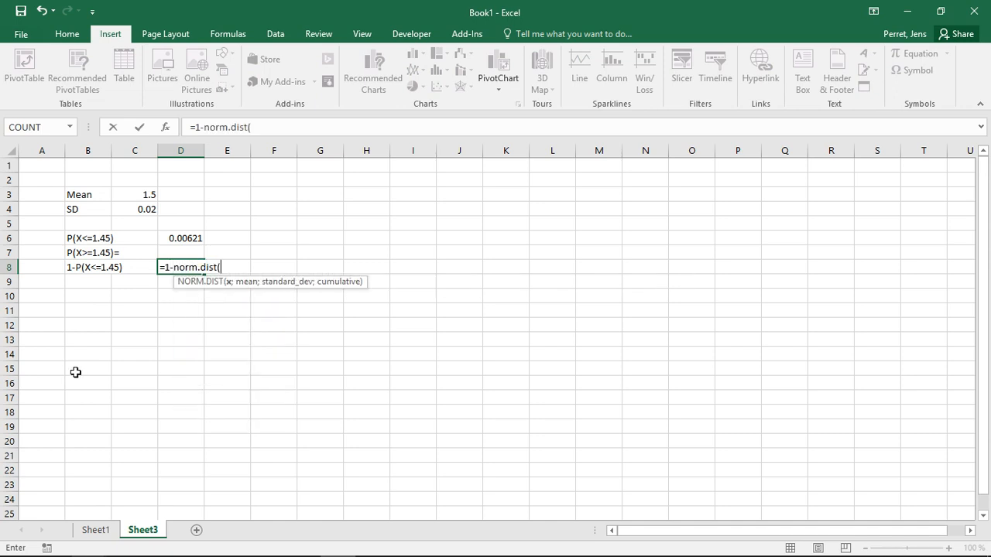
text(1.45)
text(;)
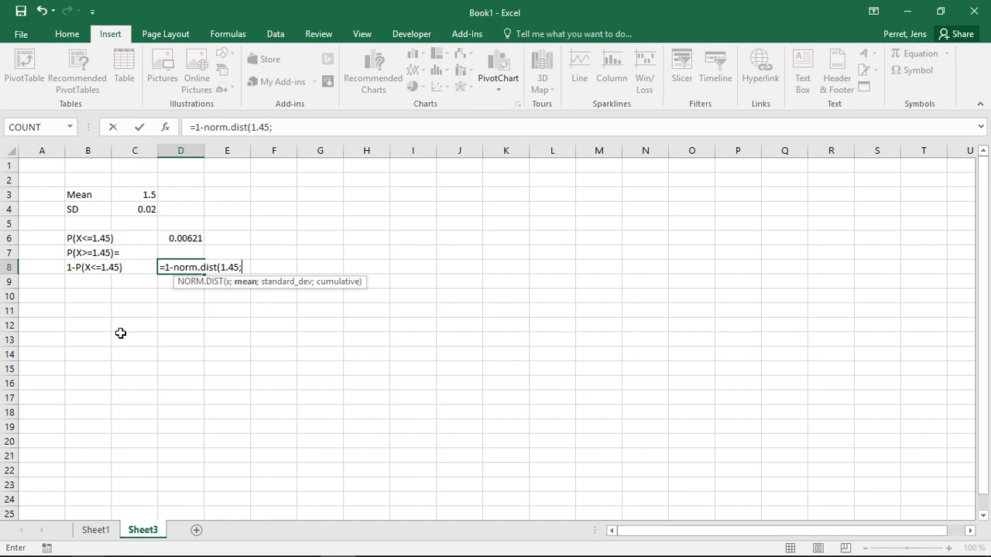
text(1.5)
text(;0.0)
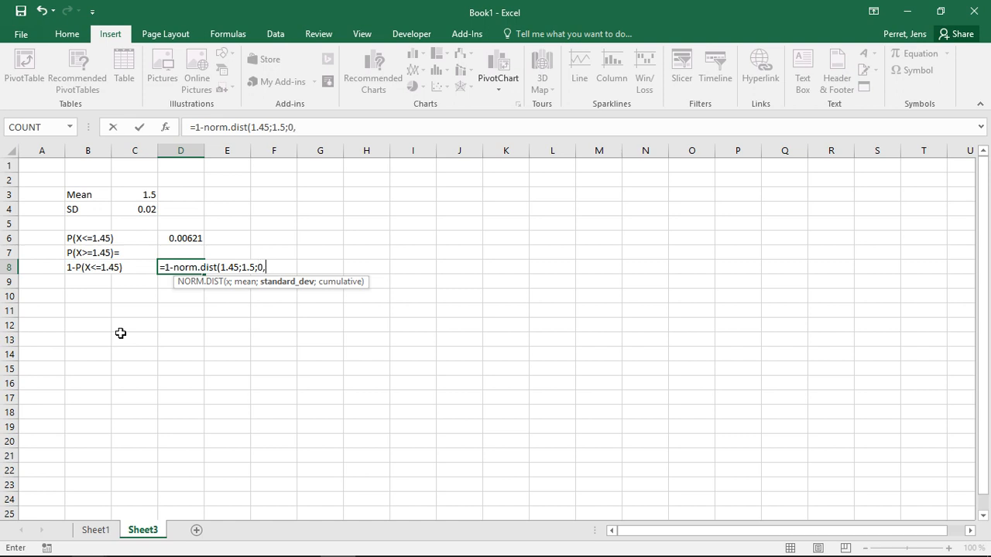
text(2;TR)
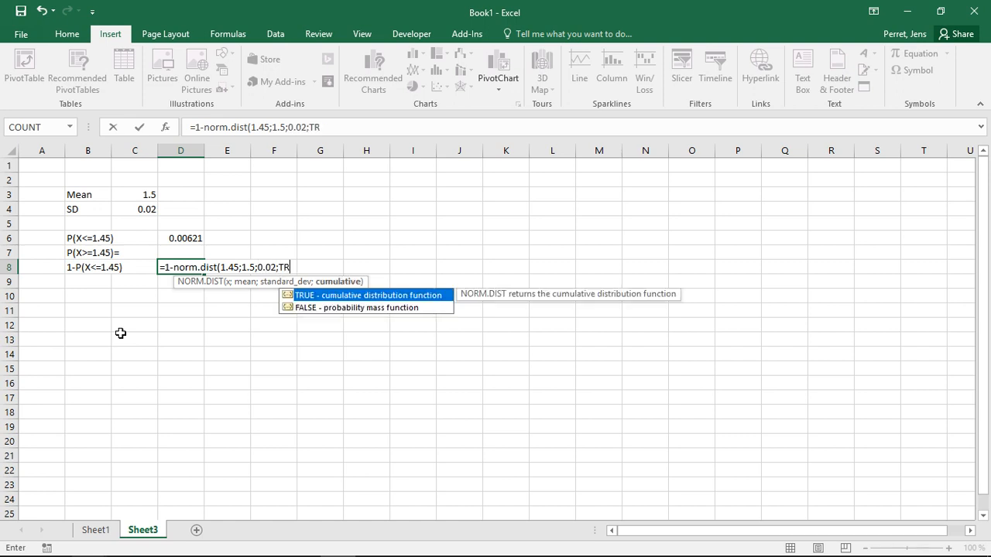
text(UE))
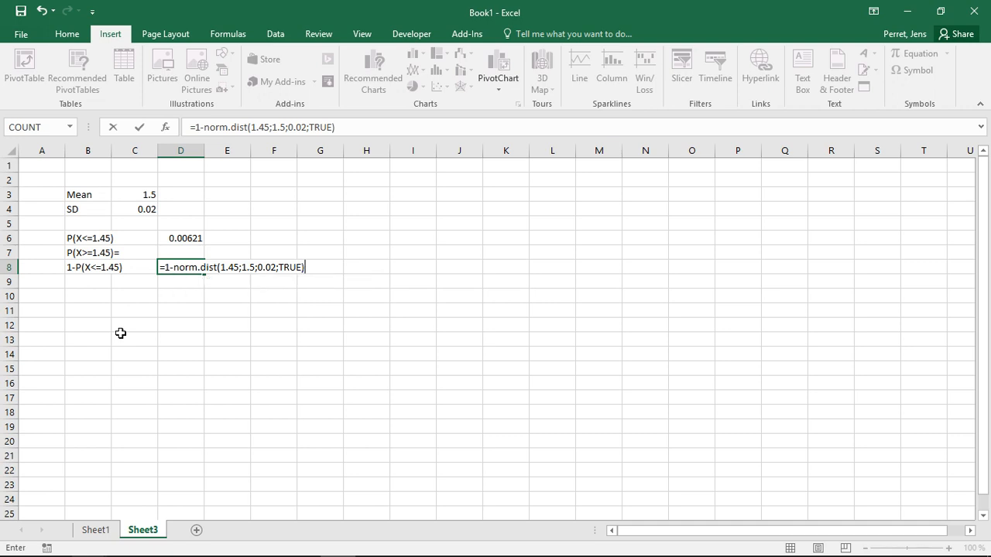
key(Return)
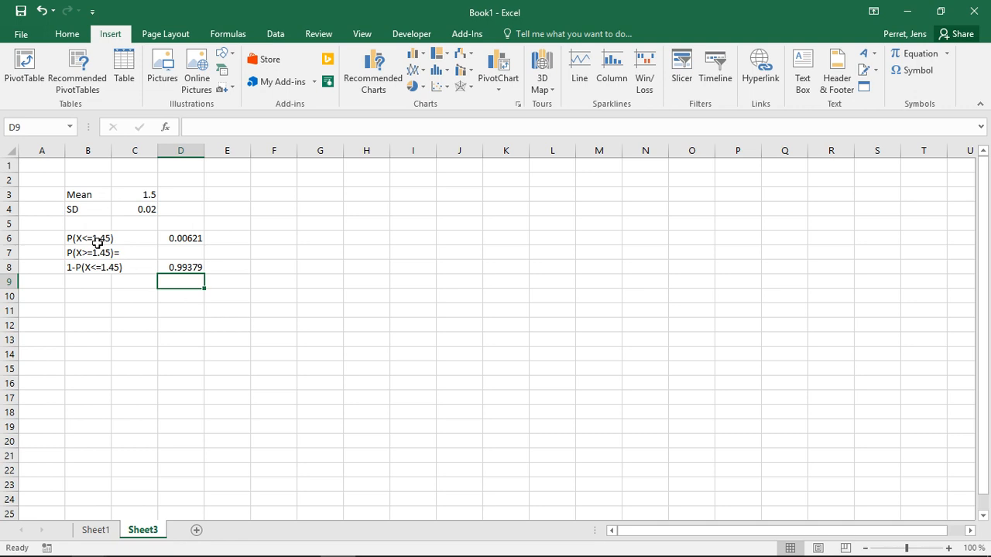
click(183, 237)
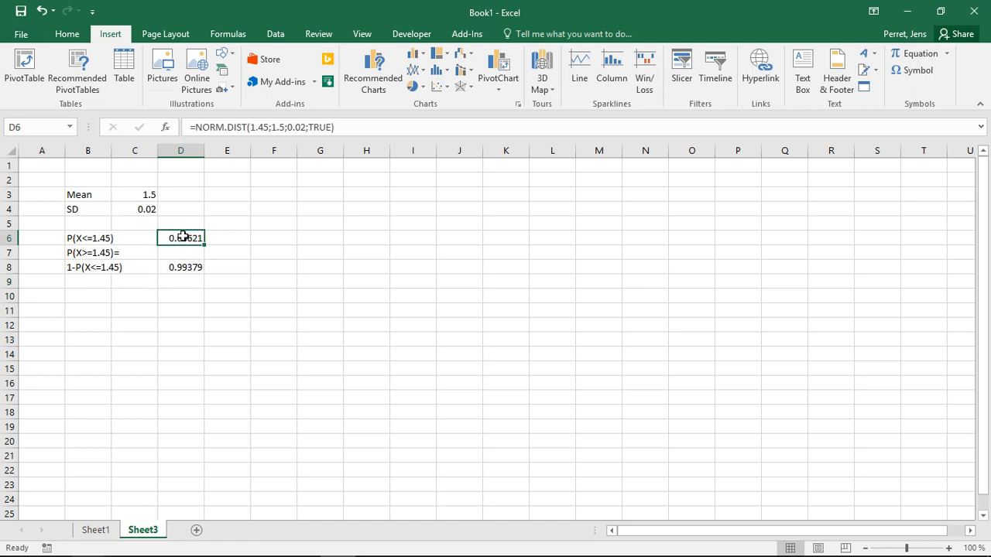
click(178, 292)
text(=NORM)
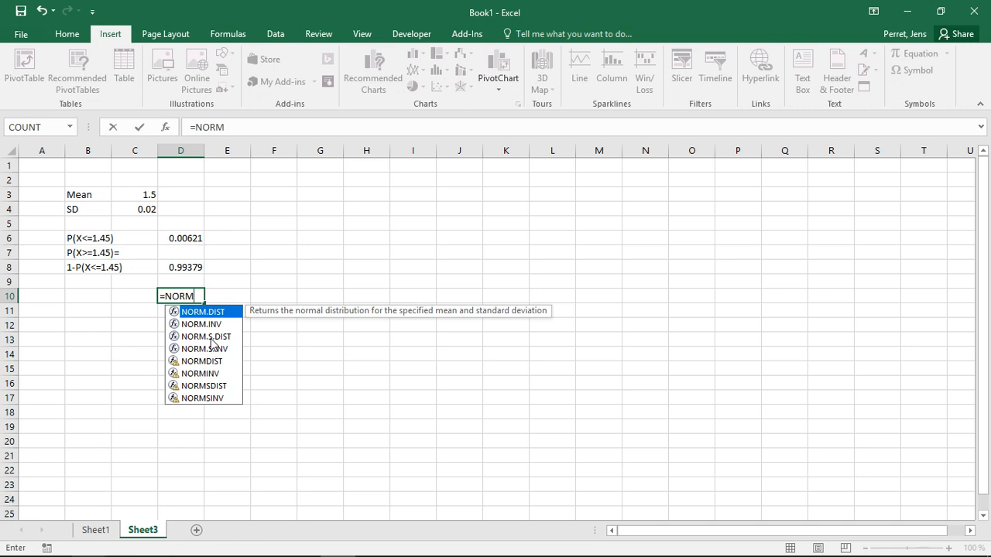
text(.s)
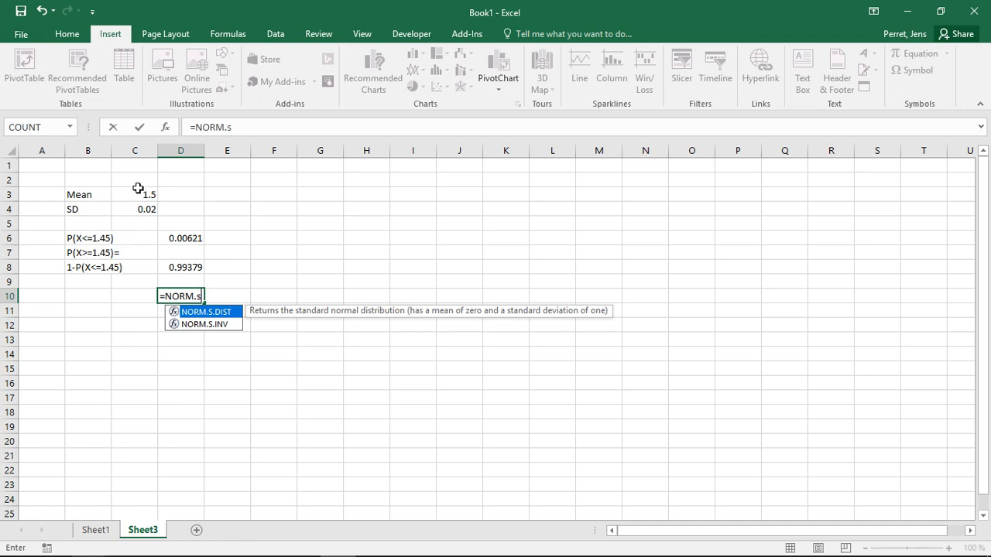
key(BackSpace)
key(BackSpace)
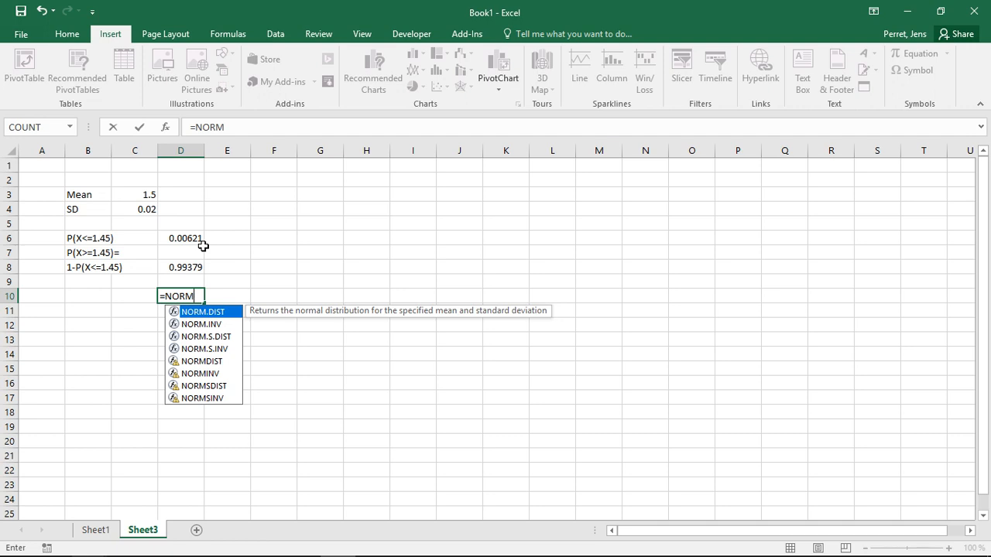
key(BackSpace)
key(BackSpace)
key(BackSpace)
key(BackSpace)
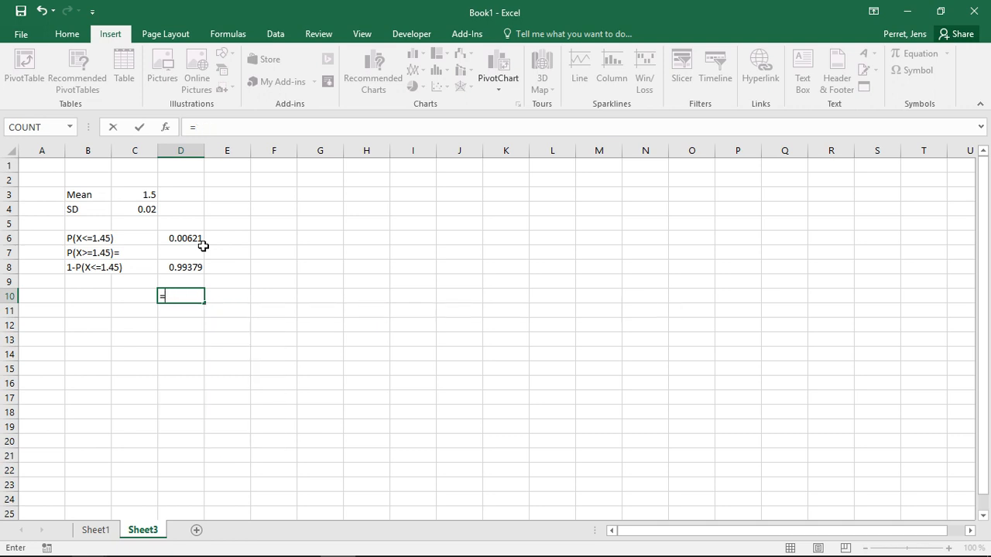
key(BackSpace)
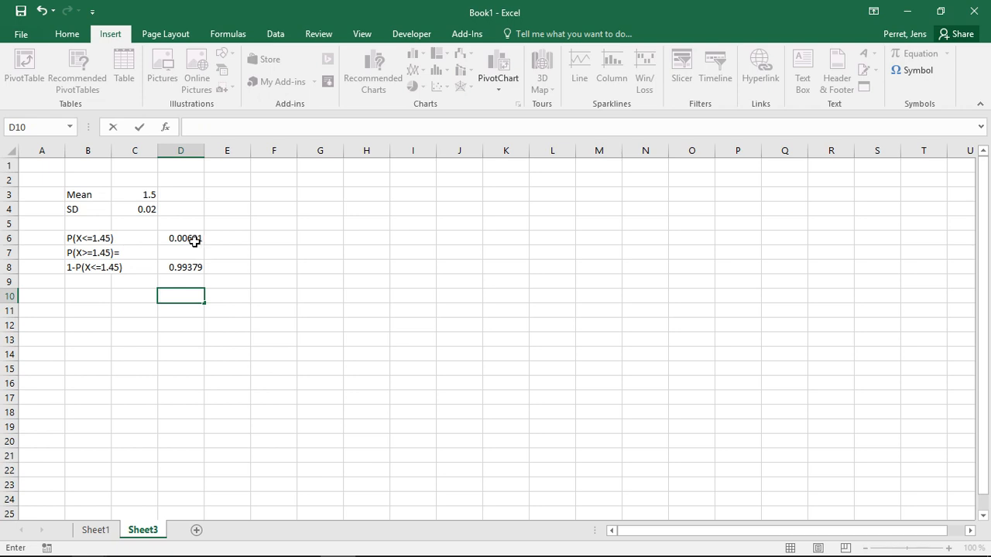
Step: Review the NORM.DIST formulas behind the two calculated probabilities in cells D6 and D8
click(195, 241)
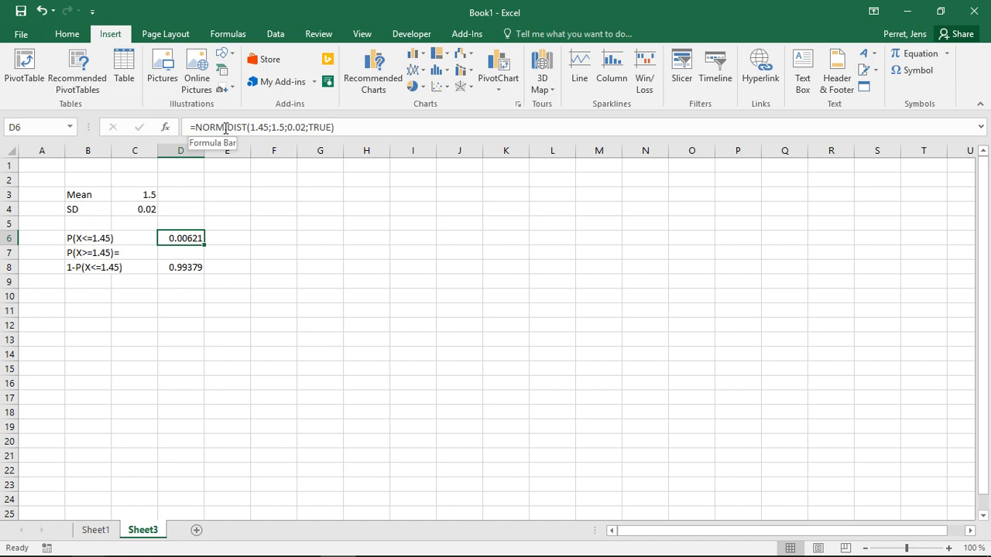
click(88, 345)
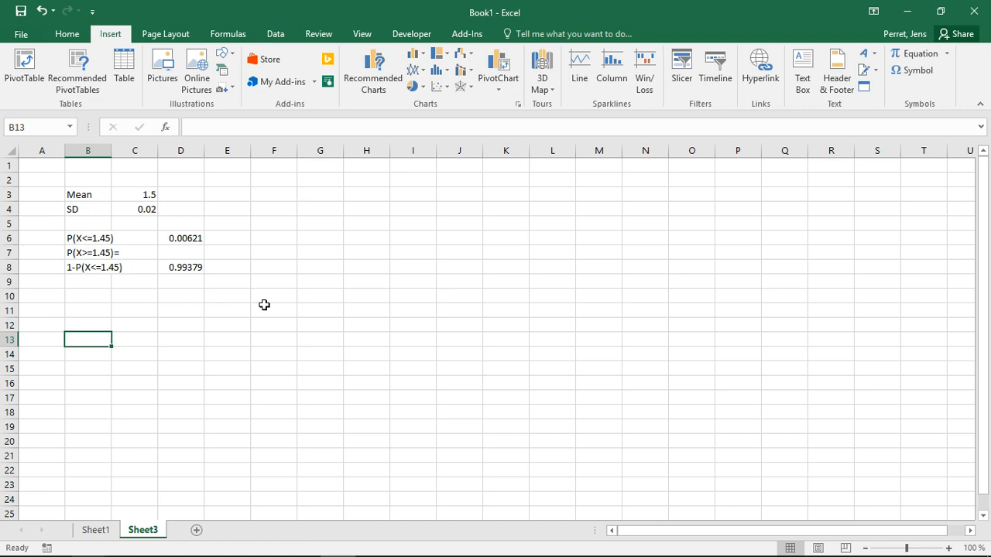
click(109, 297)
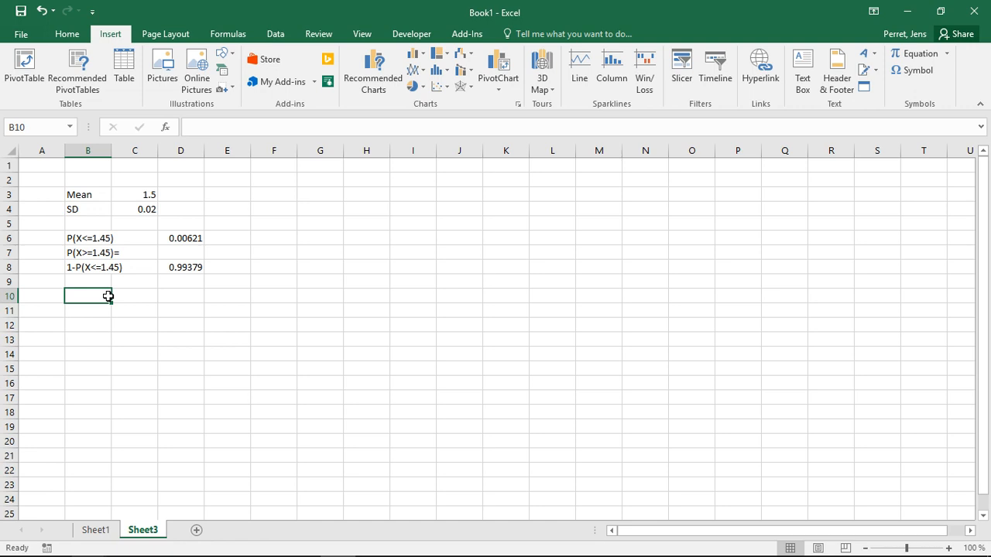
click(178, 267)
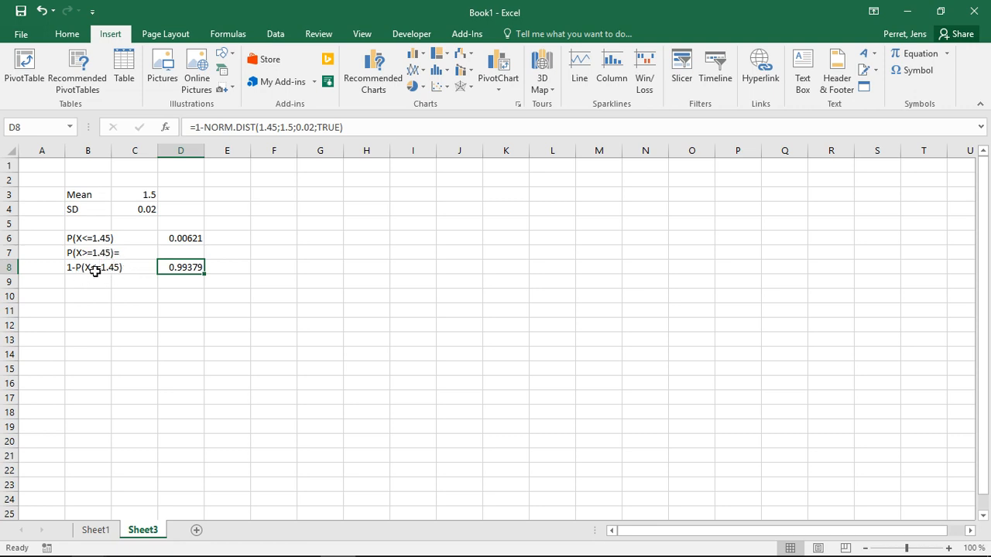
click(77, 304)
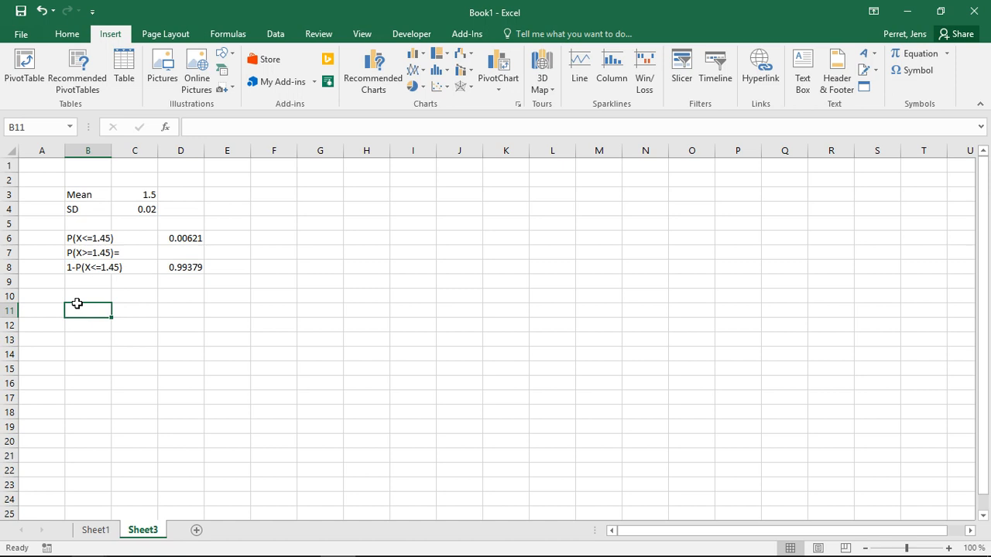
text(=N)
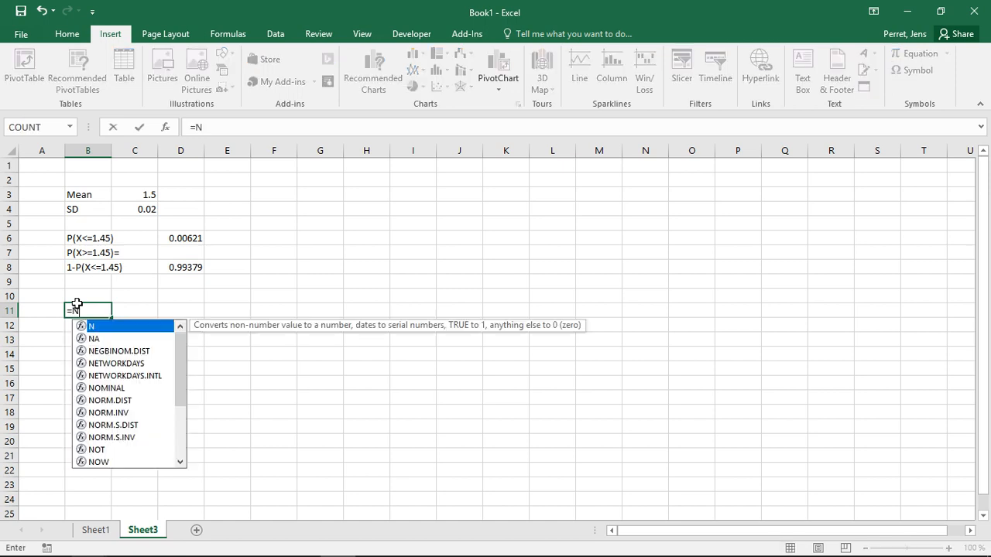
key(BackSpace)
key(BackSpace)
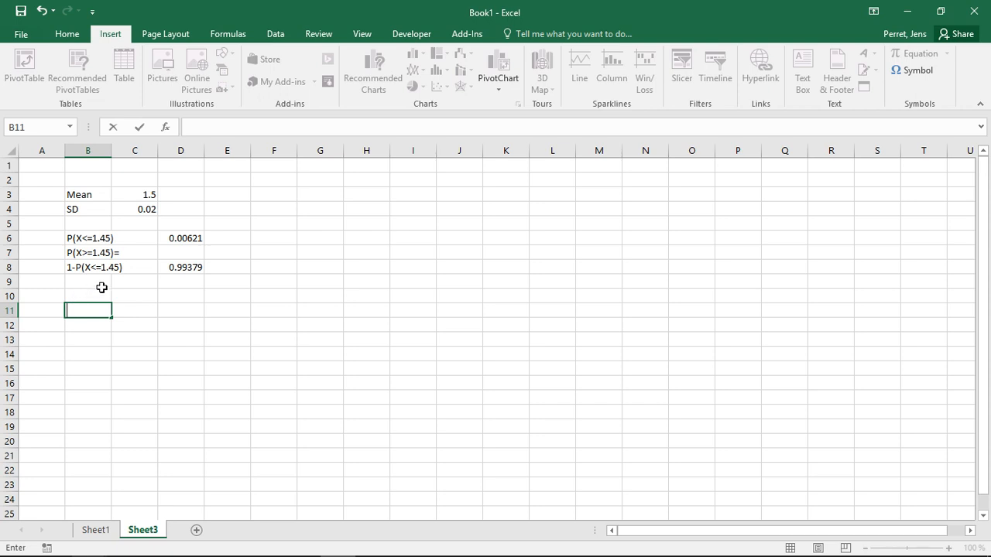
Step: Calculate the value for a cumulative probability of 0.05 in cell B10 with the formula =NORM.inv(0.05;1.5;0.02)
click(102, 289)
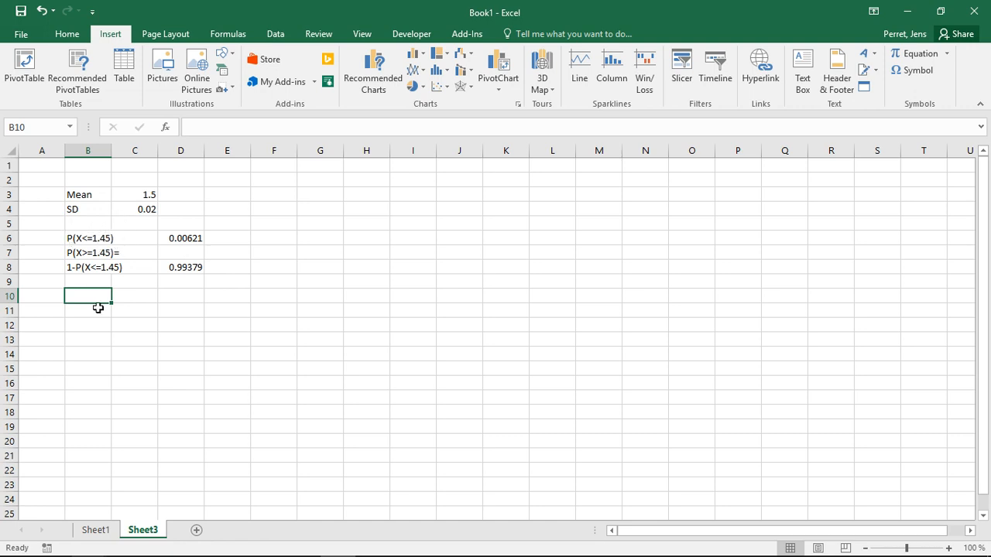
text(=N)
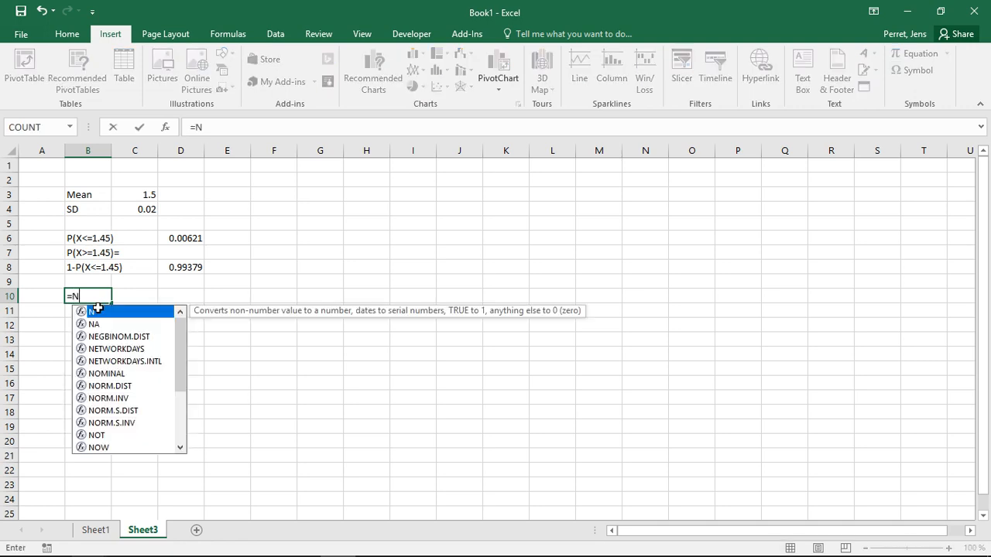
text(ORM()
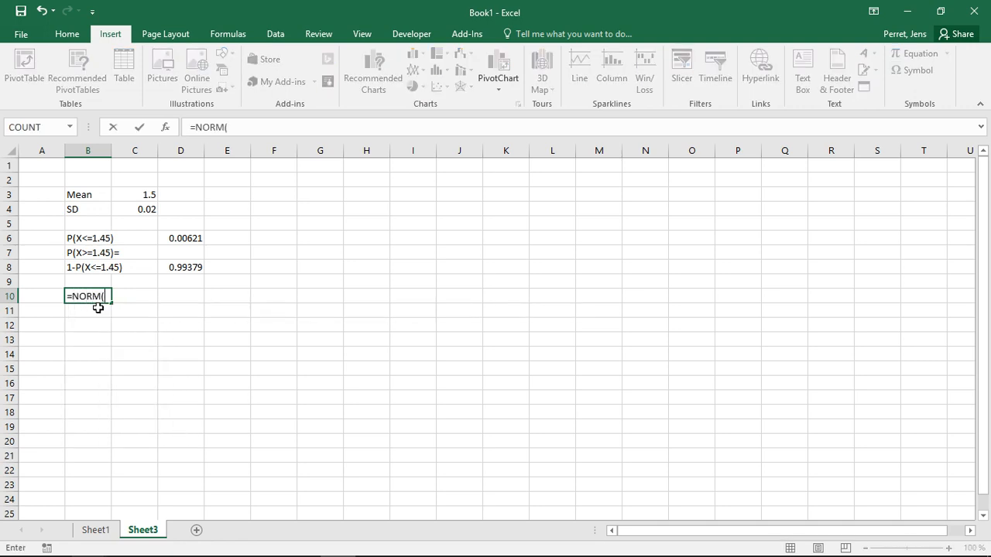
key(BackSpace)
text(.inv)
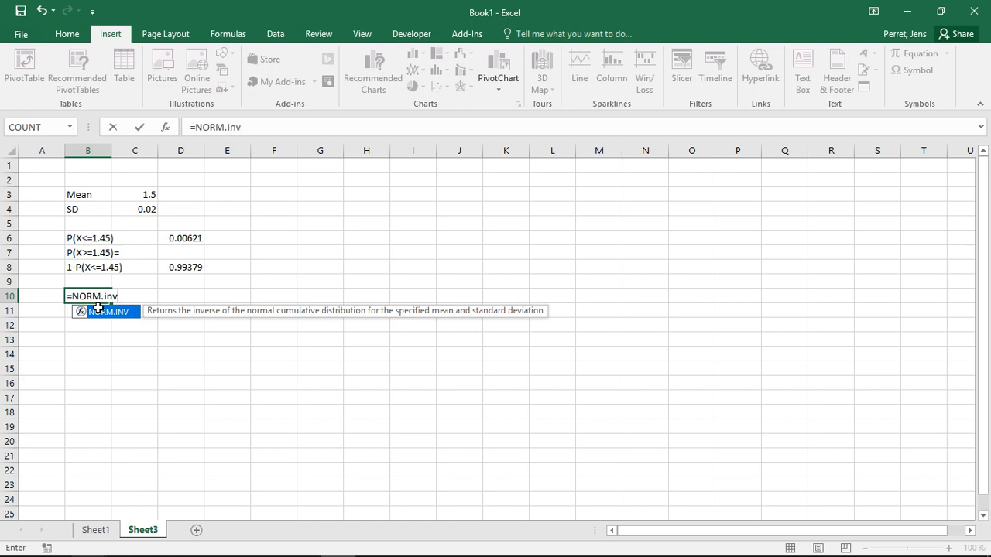
text(()
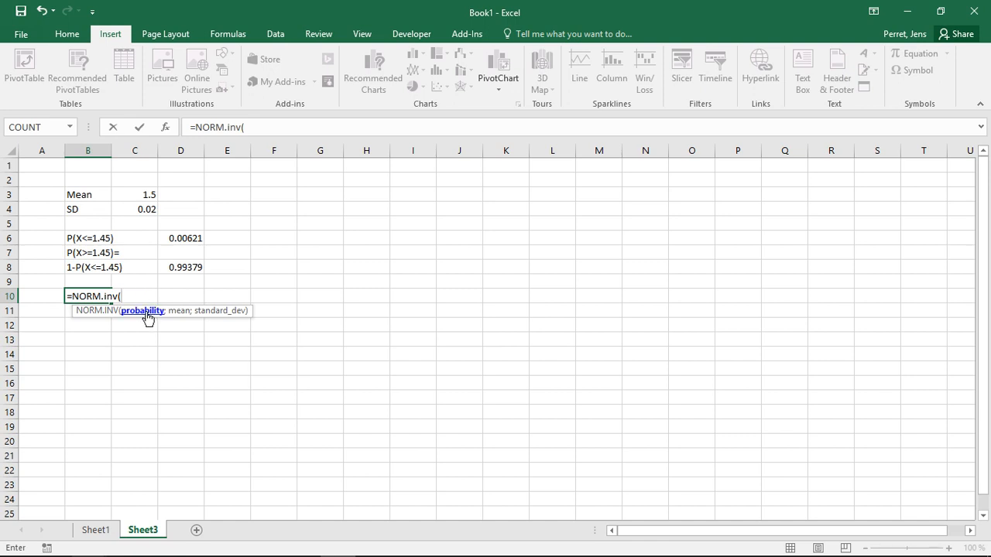
text(0.05;)
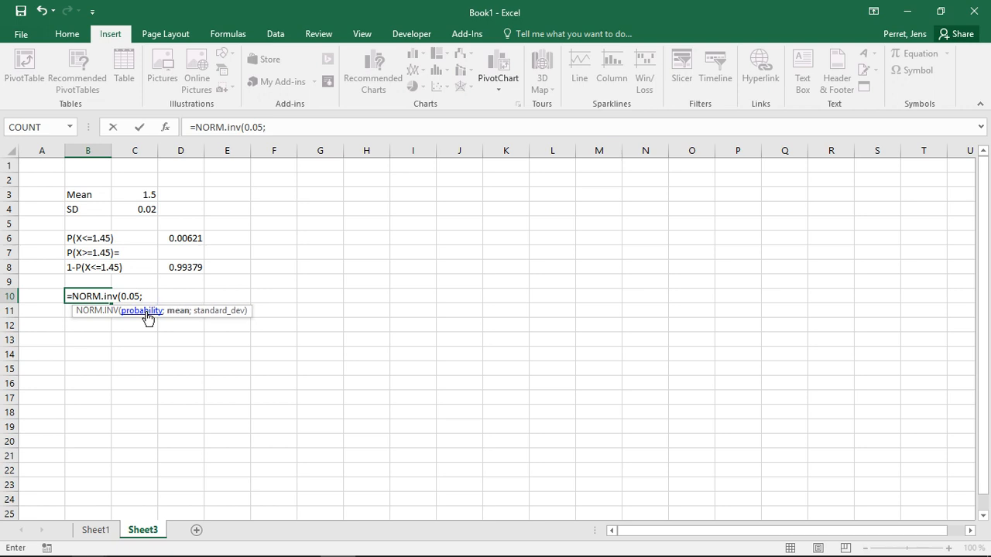
text(1.5;0)
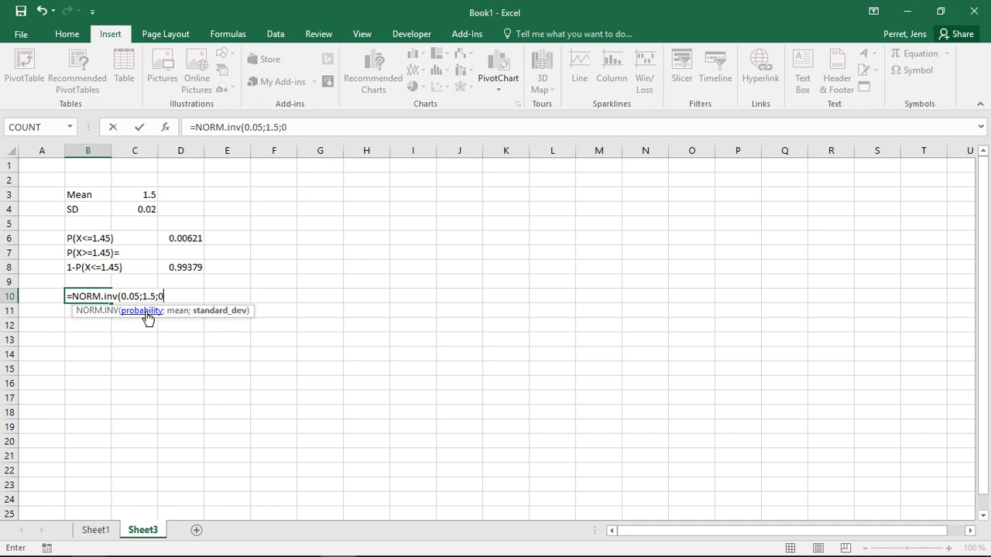
text(.02))
key(Return)
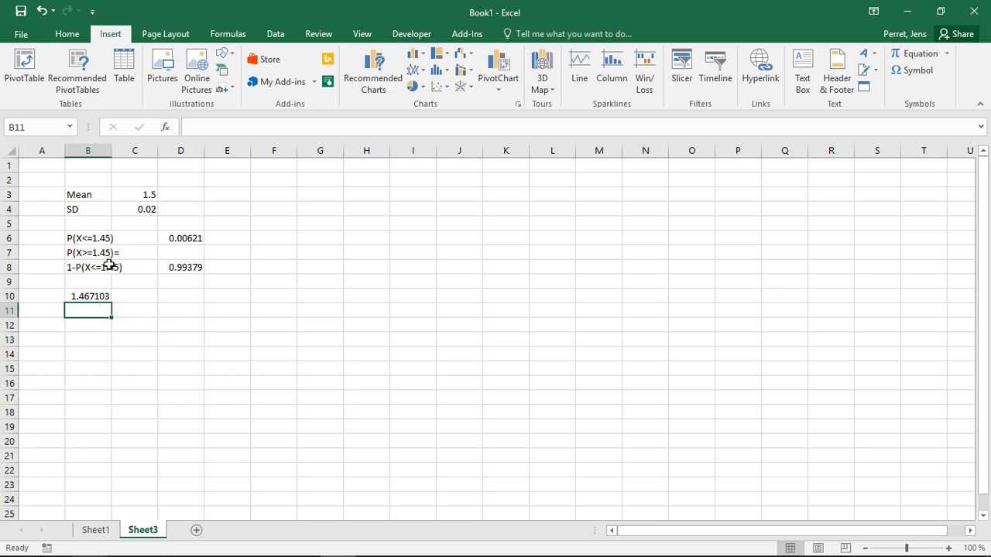
Step: Compare the NORM.INV formula in cell B10 with the P(X<=1.45) expression in cell B6
click(82, 295)
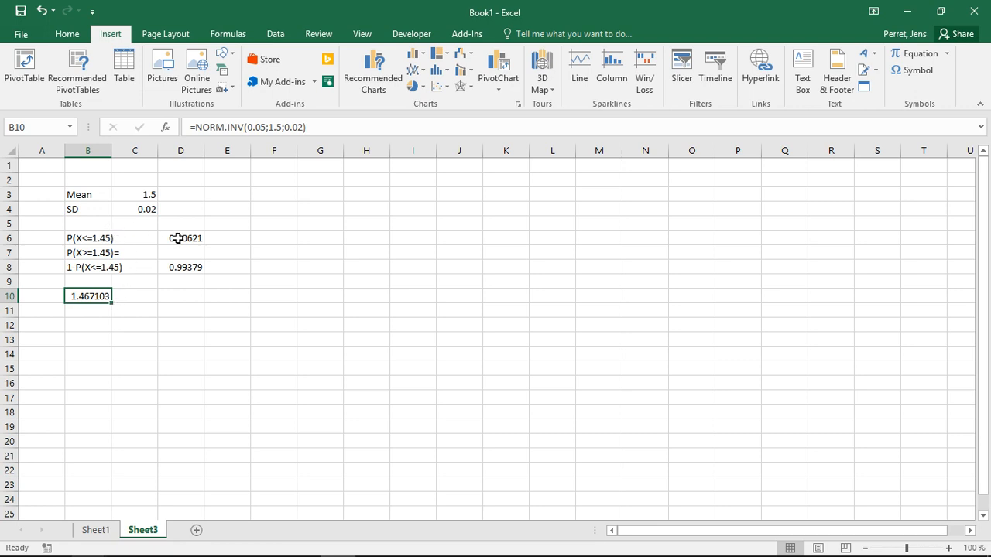
click(96, 237)
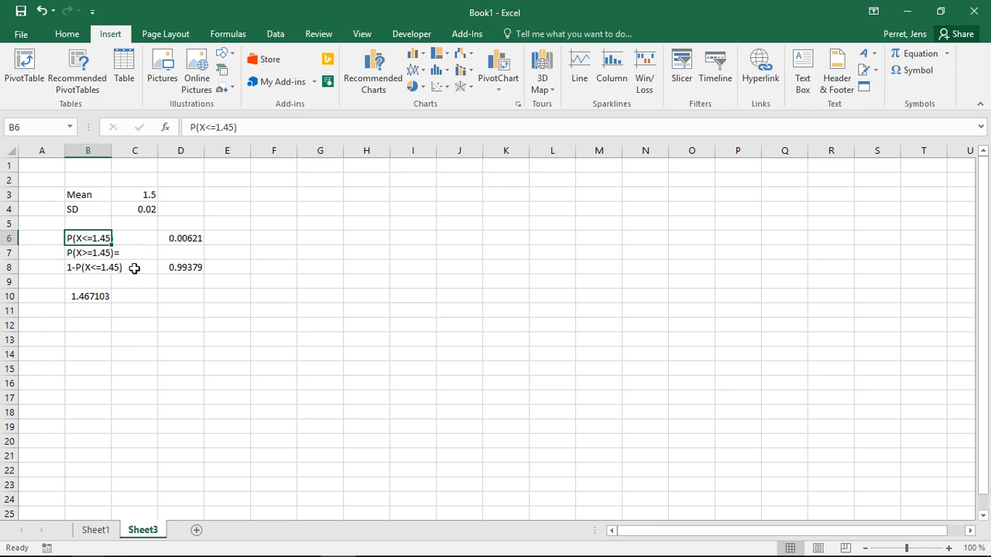
click(97, 298)
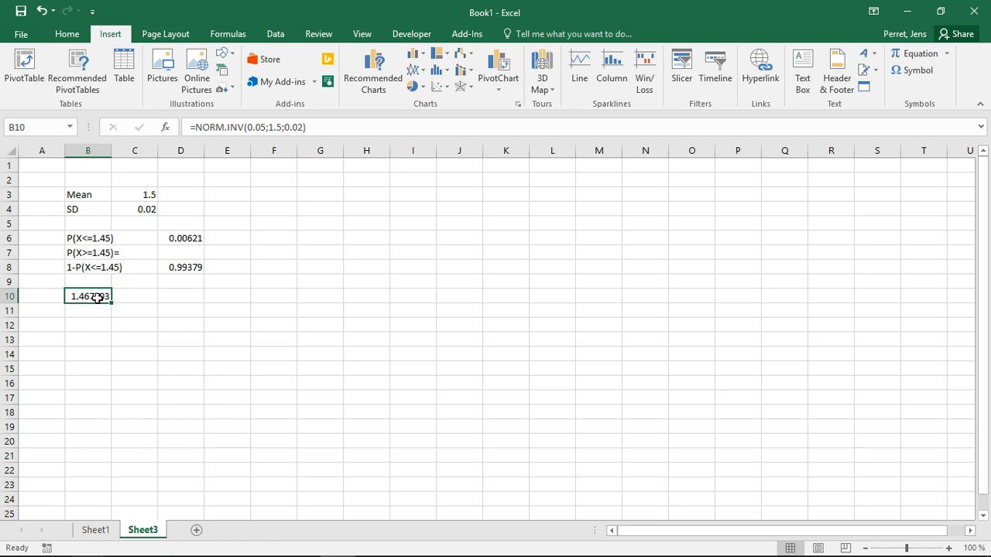
click(104, 242)
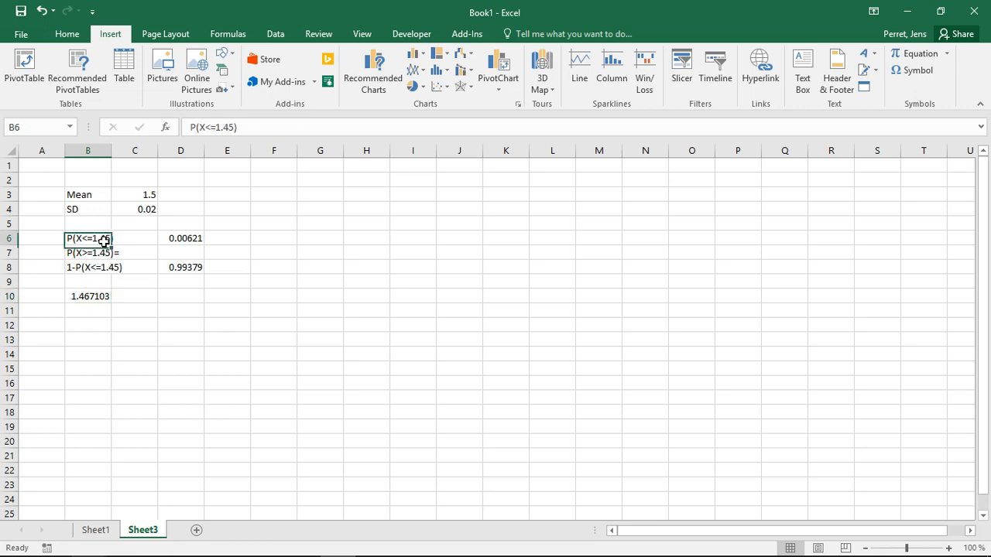
Step: Calculate the standard normal quantile for probability 0.95 in cell B12 with the formula =norm.s.inv(0.95)
click(83, 296)
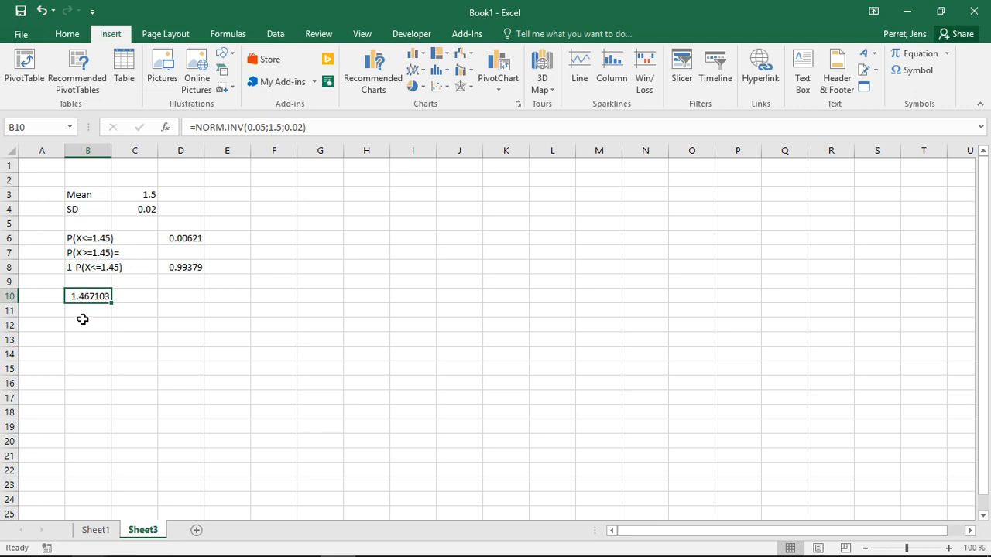
click(83, 320)
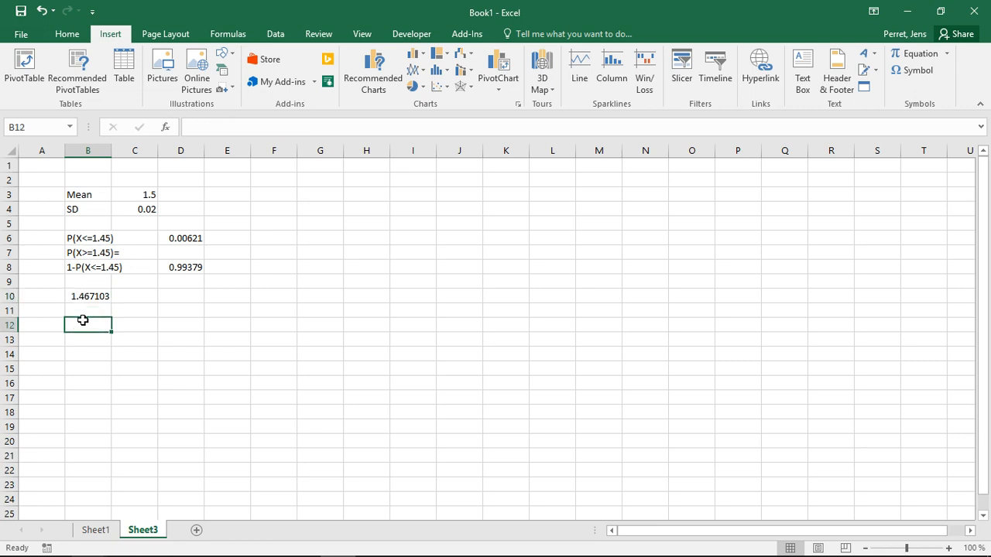
text(=)
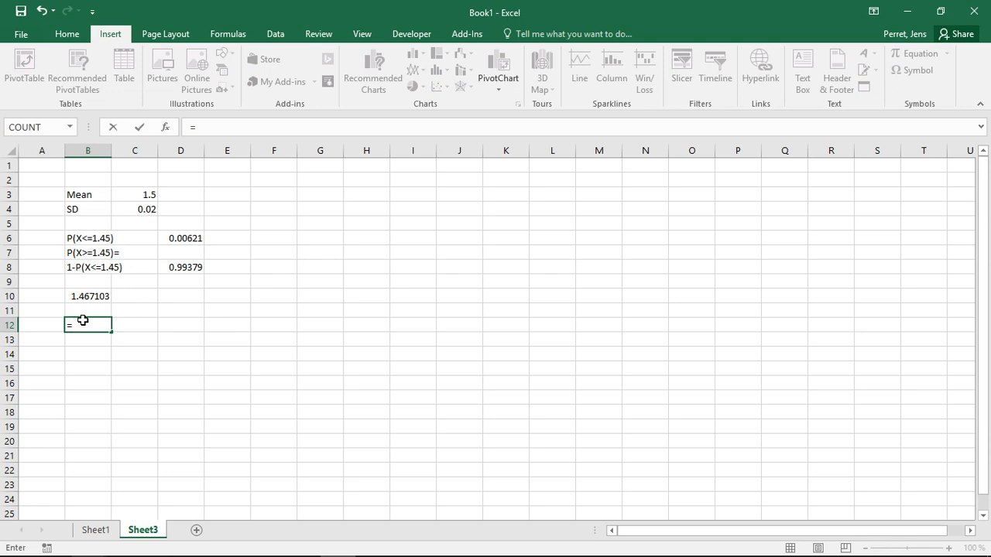
text(norm)
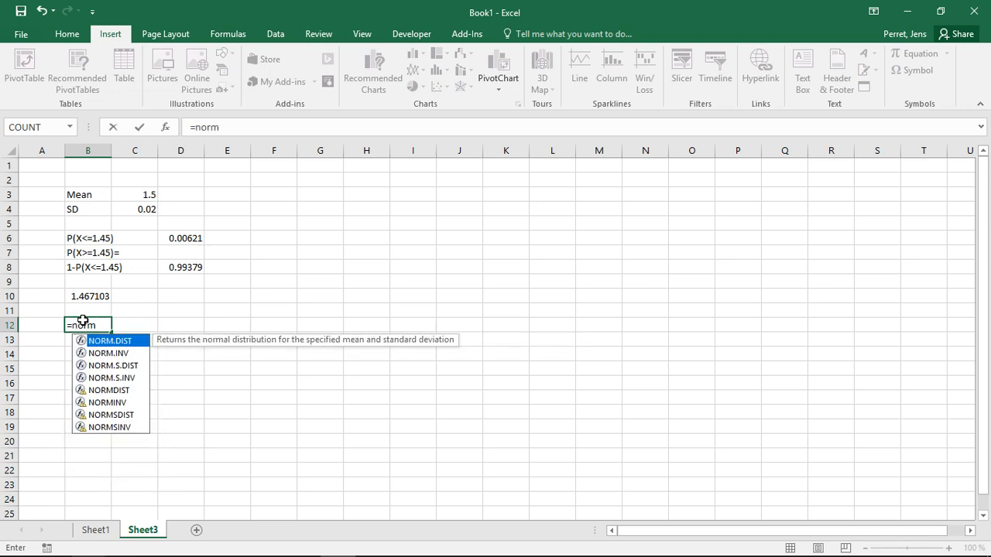
text(.)
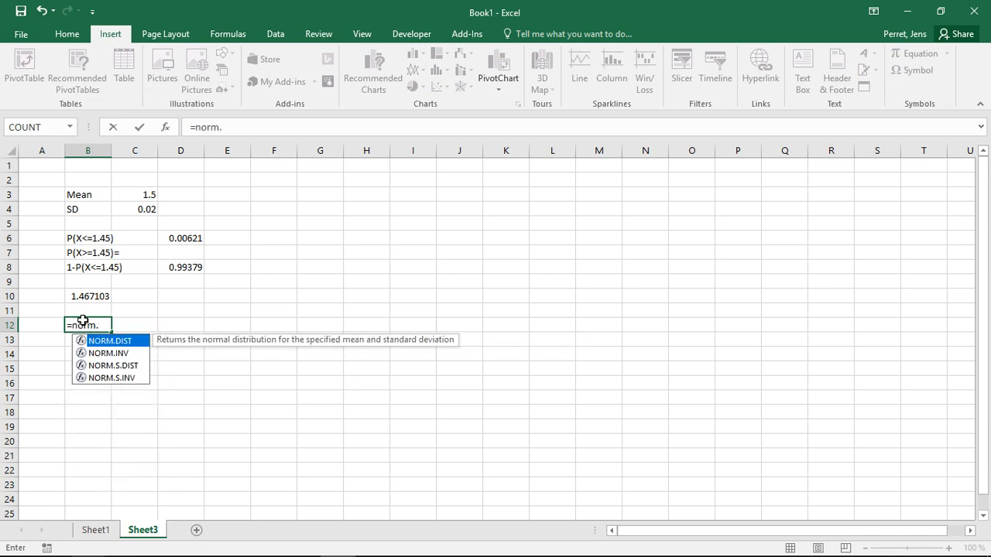
text(s.)
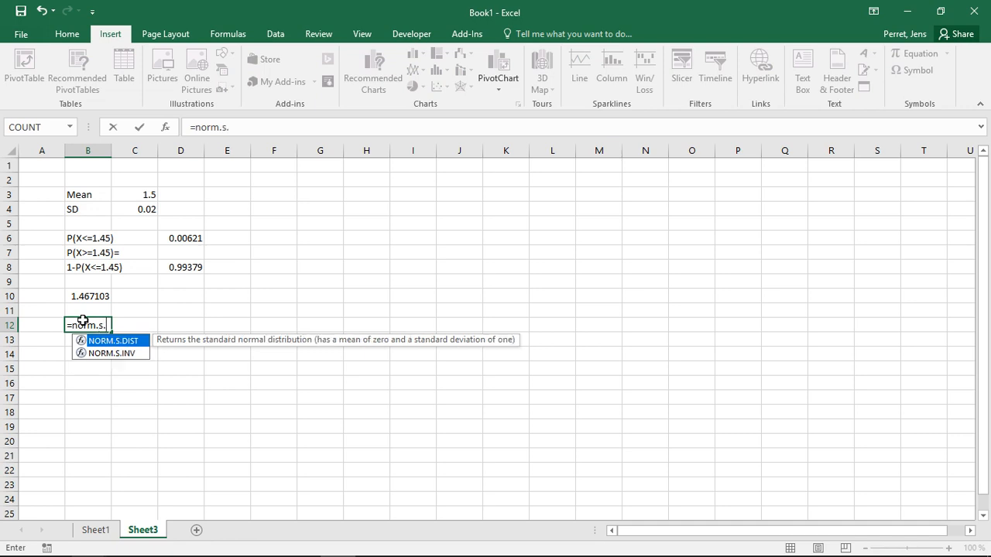
text(inv()
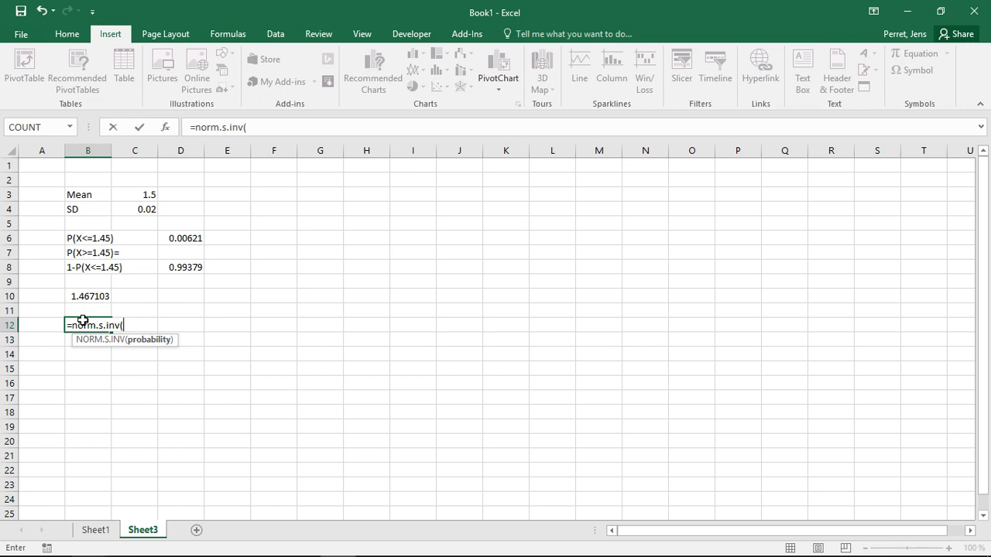
text(0.95))
key(Return)
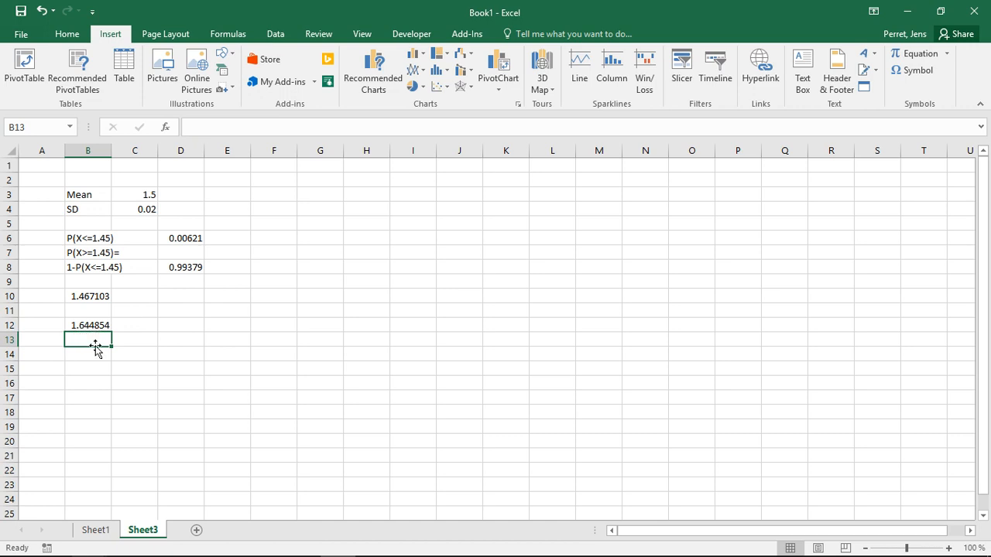
Step: Calculate the standard normal quantile for probability 0.975 in cell B13 with the formula =norm.s.inv(0.975)
click(74, 326)
click(74, 334)
text(=norm)
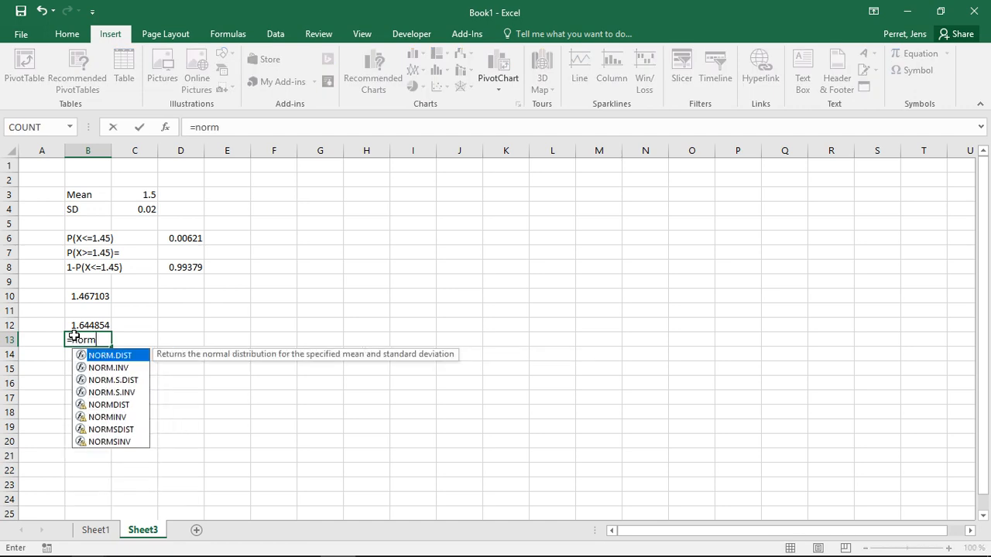
text(.s.inv()
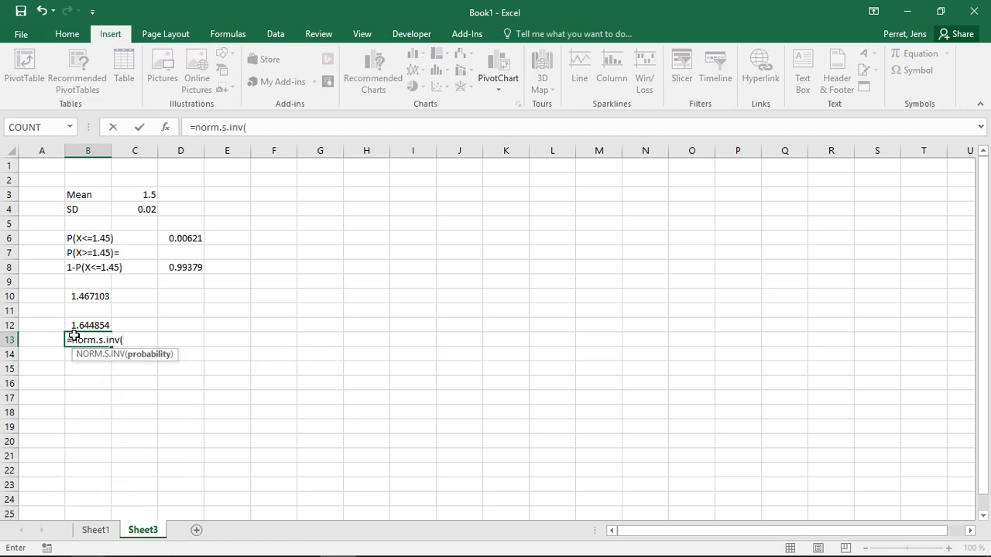
text(0.975))
key(Return)
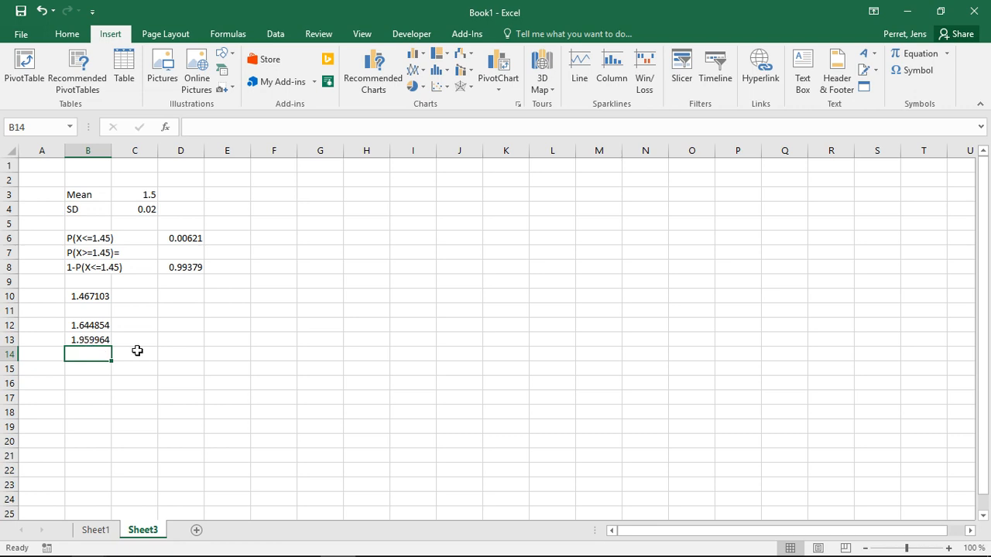
Step: Compare the NORM.S.INV formulas in cells B12 and B13
click(103, 326)
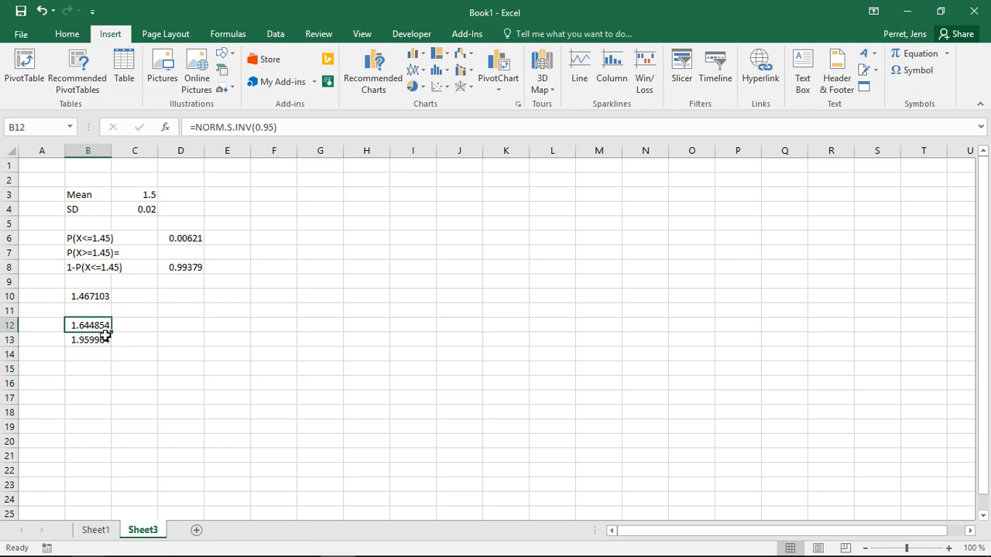
click(105, 340)
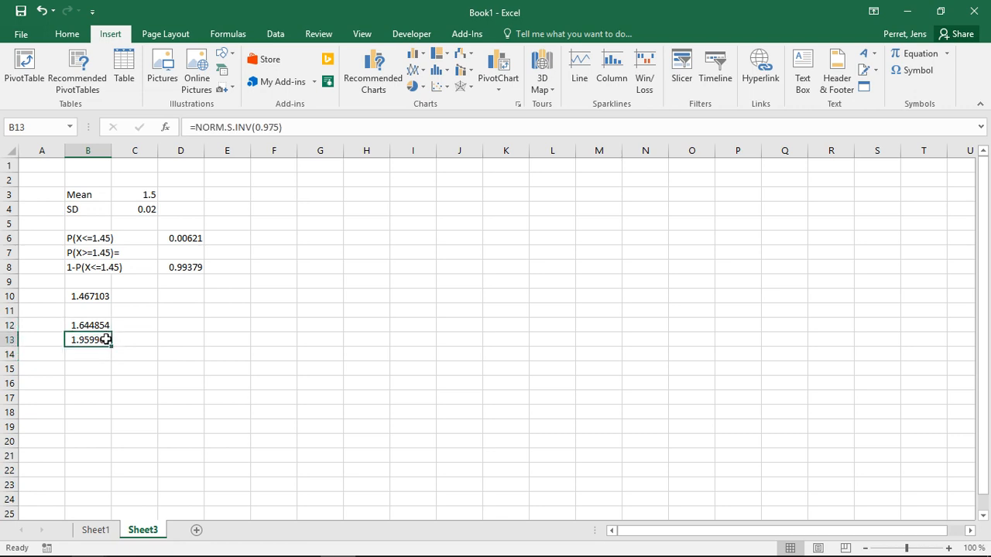
click(98, 324)
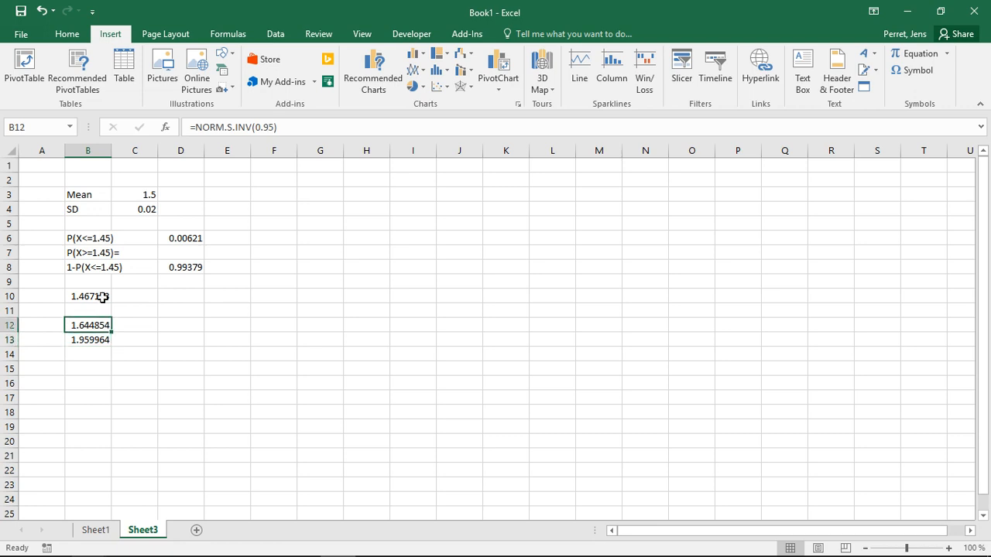
Step: Change the probability in the NORM.INV formula in cell B10 to 0.1
click(102, 297)
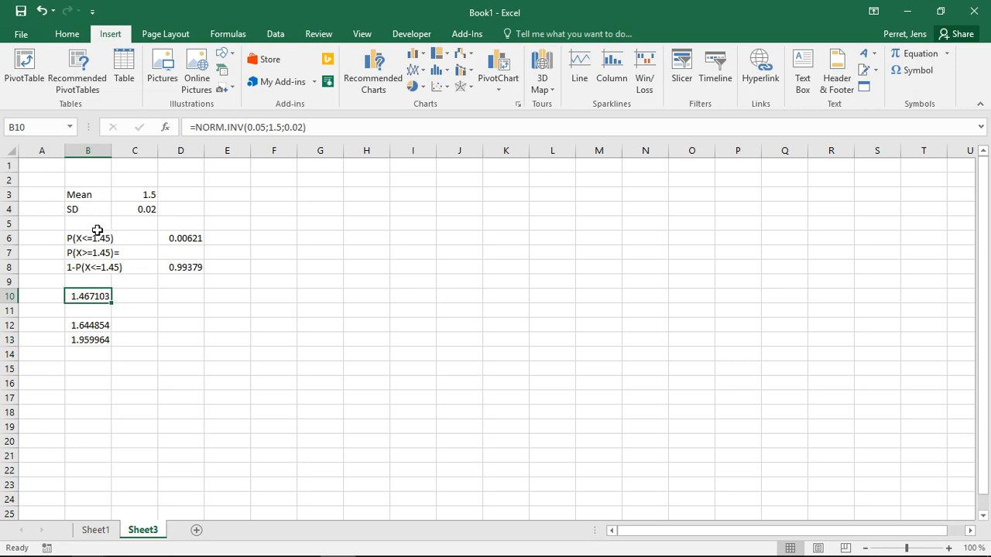
click(264, 127)
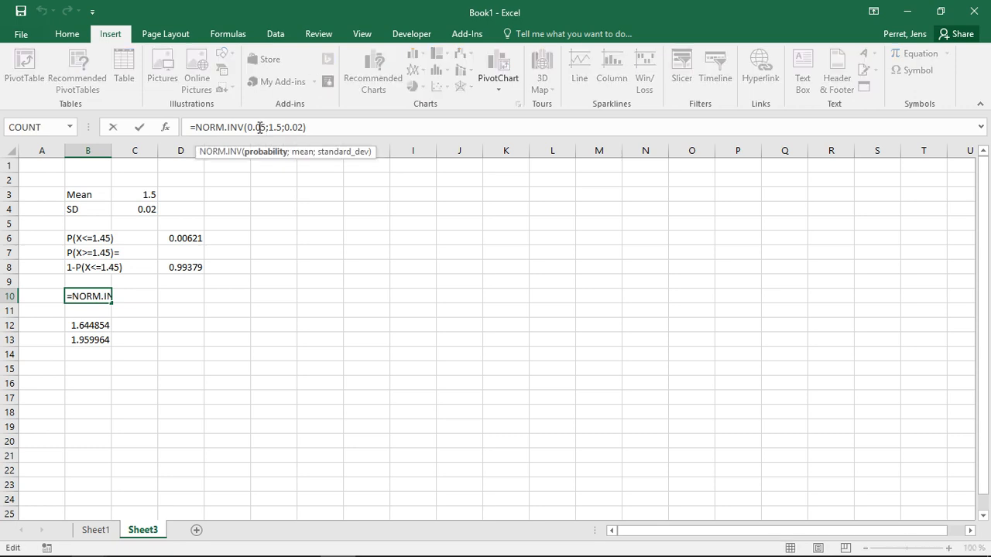
key(BackSpace)
key(BackSpace)
text(1)
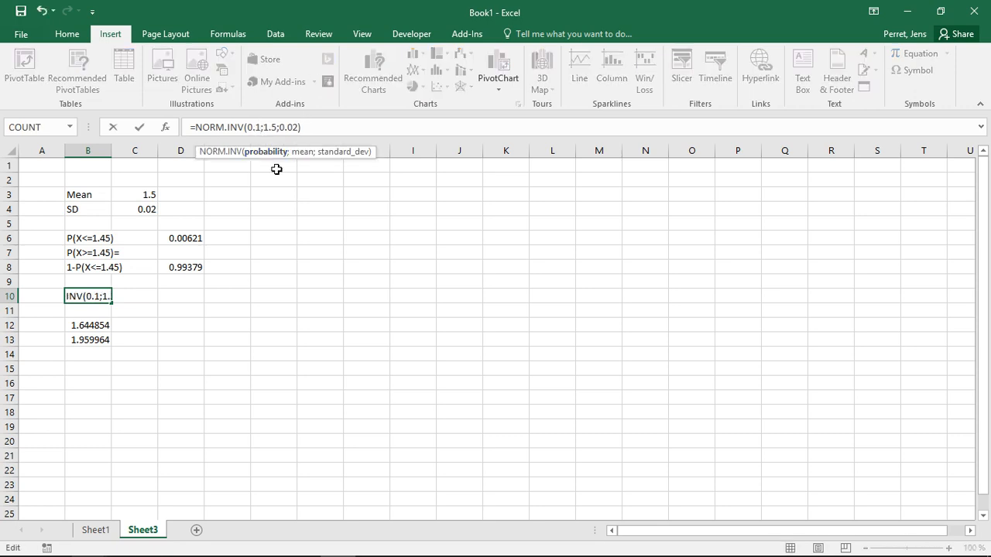
key(Return)
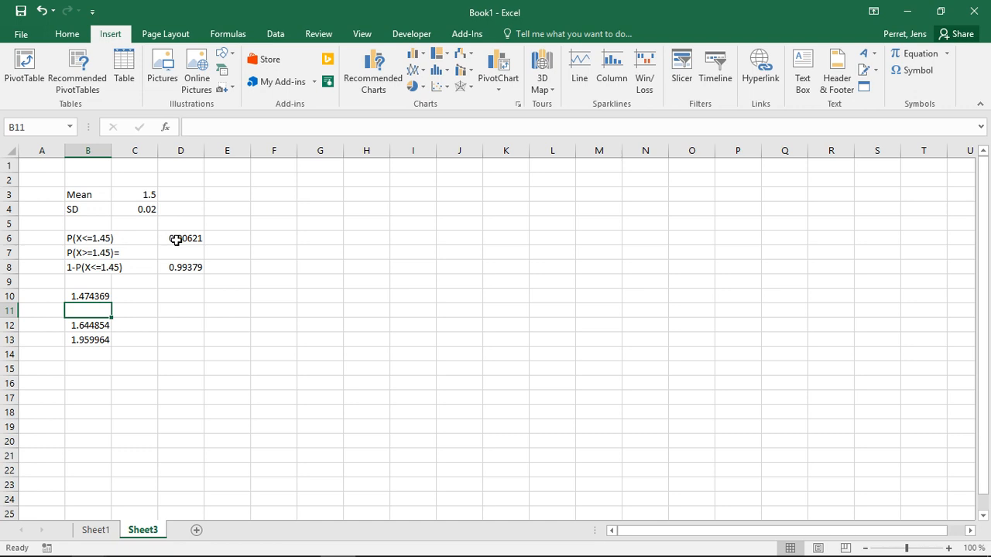
Step: Review the NORM.DIST formula in D6, its mean and standard deviation inputs, and the inverse formulas in B10, B12 and B13
click(176, 240)
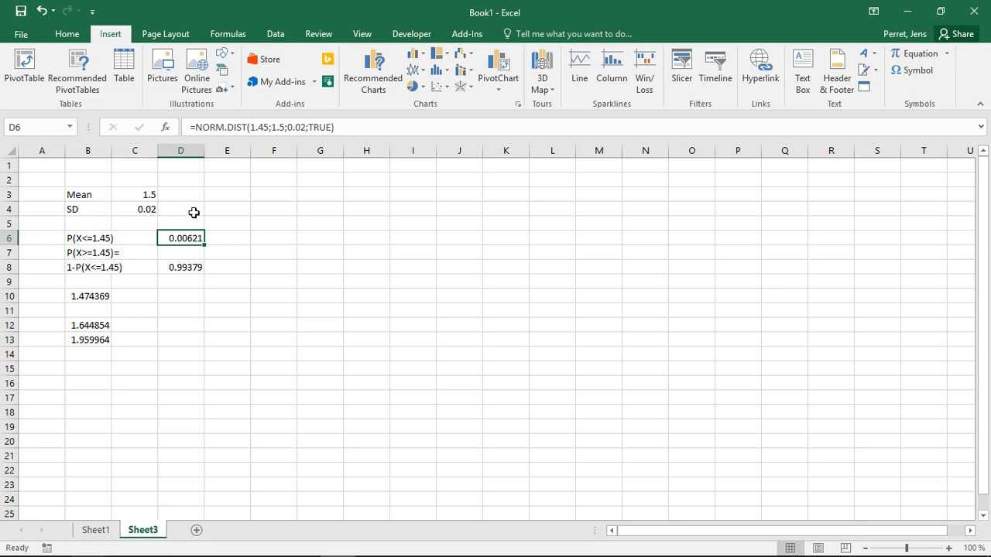
click(143, 195)
click(142, 209)
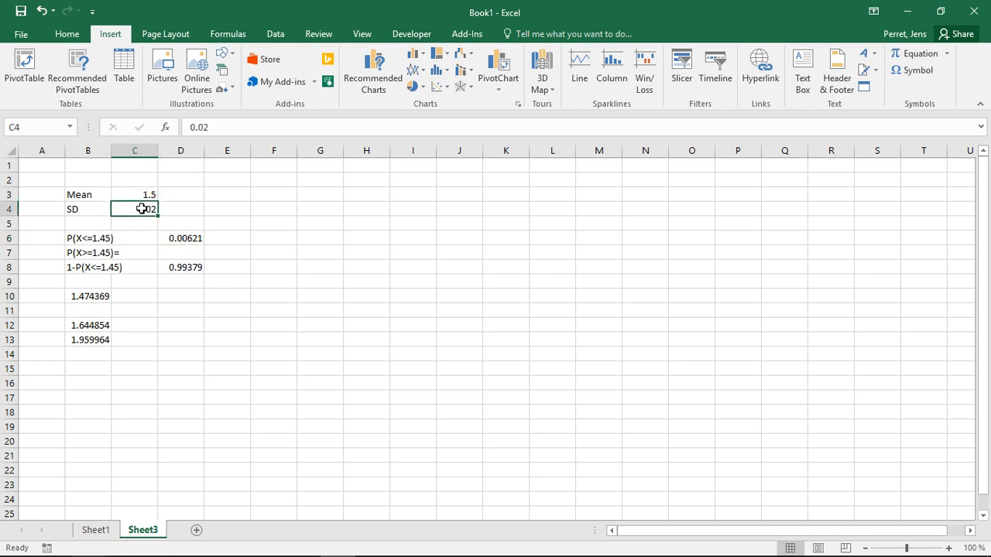
click(186, 242)
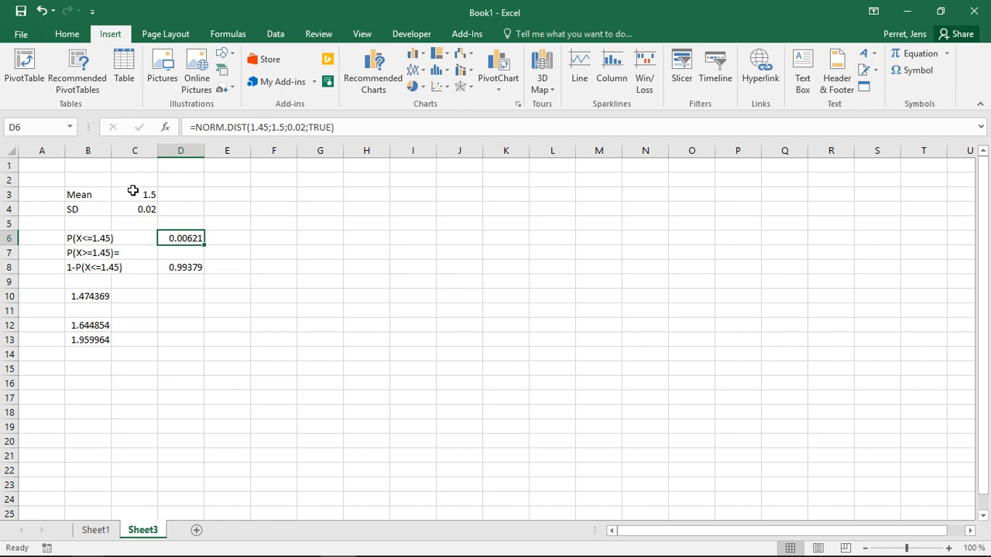
click(78, 296)
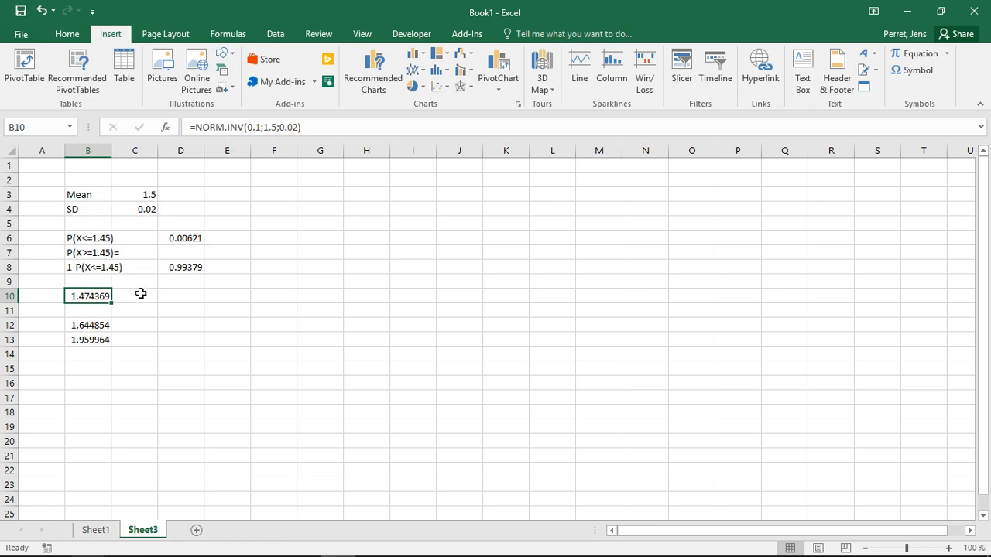
click(95, 326)
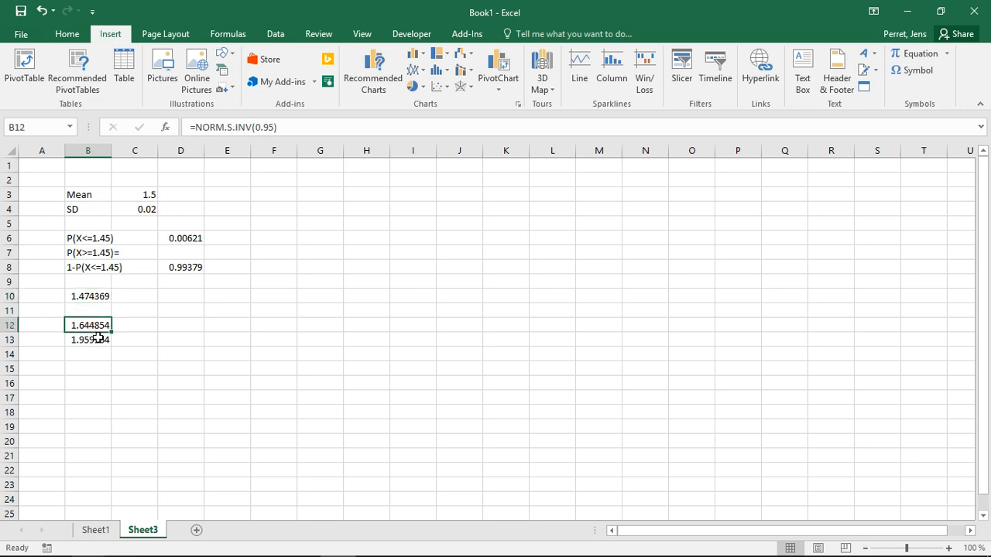
click(96, 338)
click(94, 326)
click(101, 336)
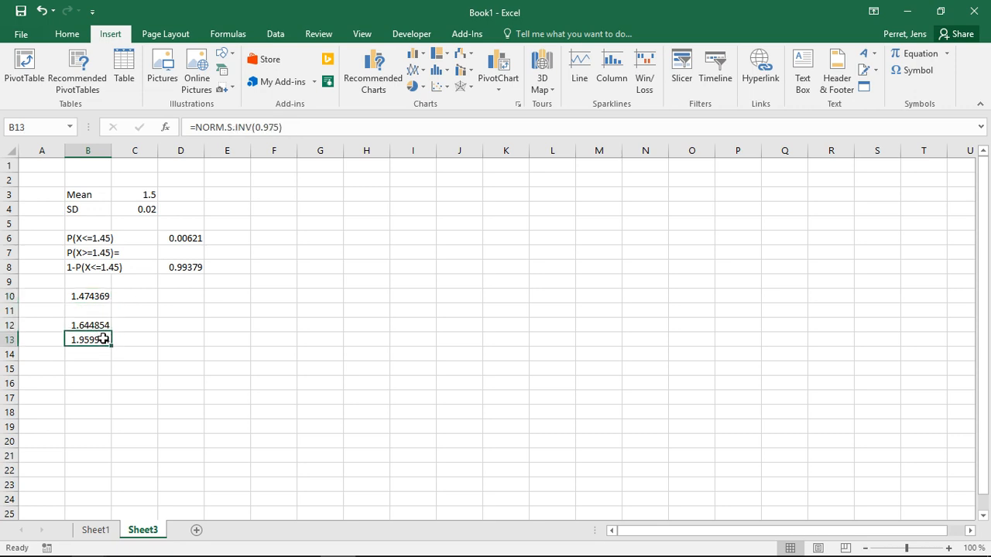